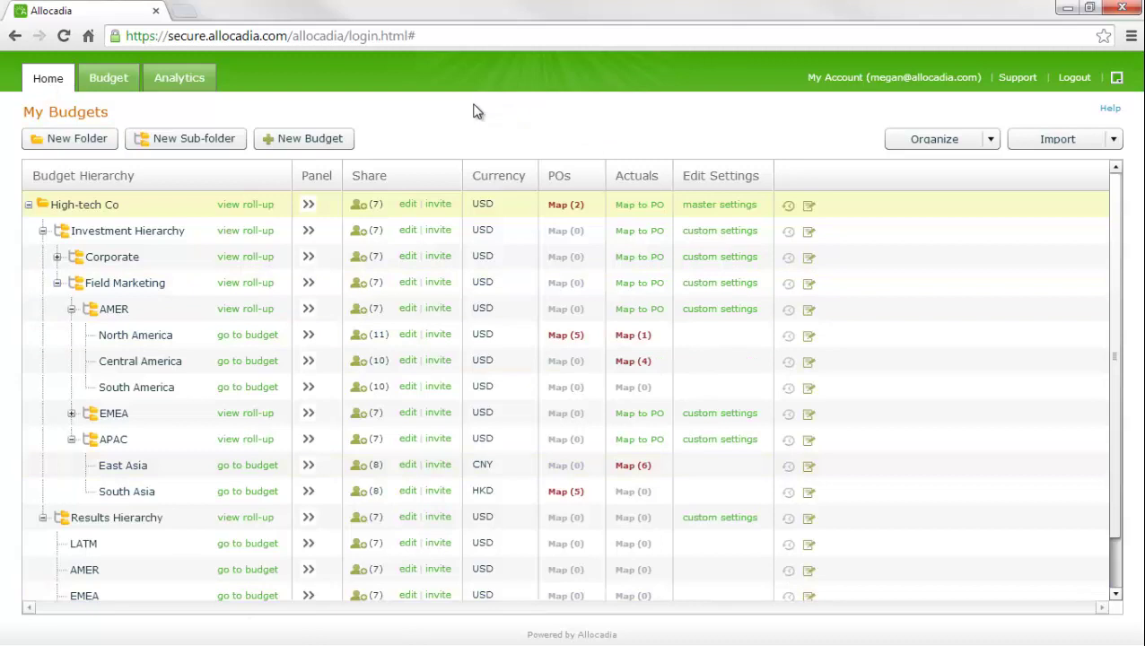
# - Examine the budget hierarchy and open the North America folder's panel to view its quarterly targets and target type
pyautogui.click(153, 230)
pyautogui.click(148, 519)
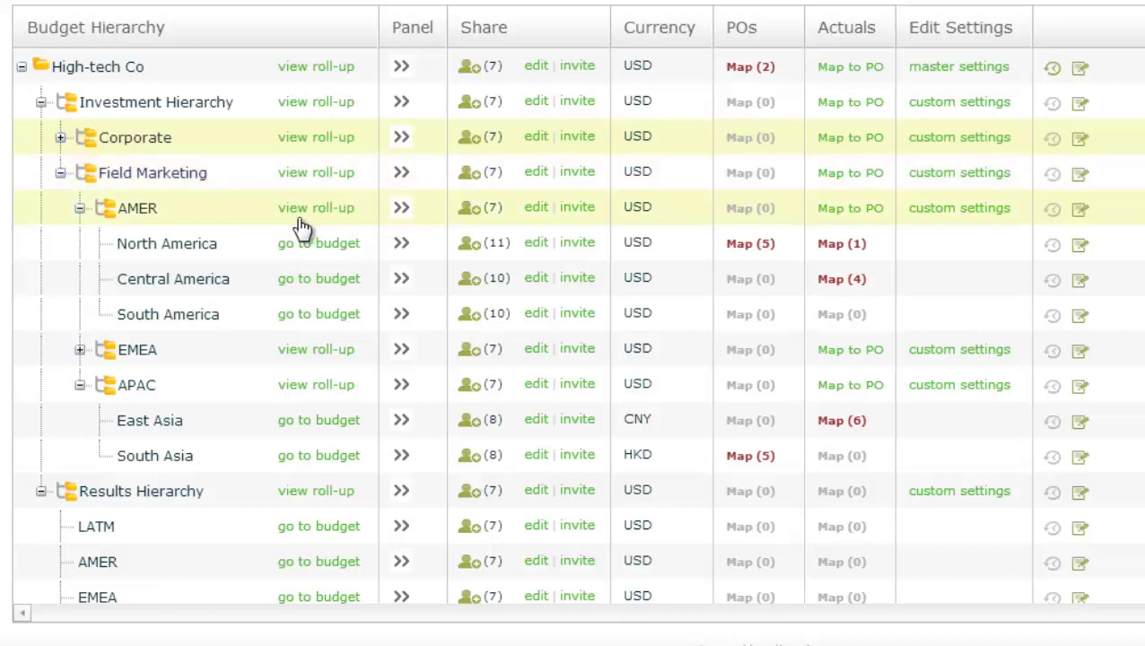
pyautogui.moveTo(478, 252)
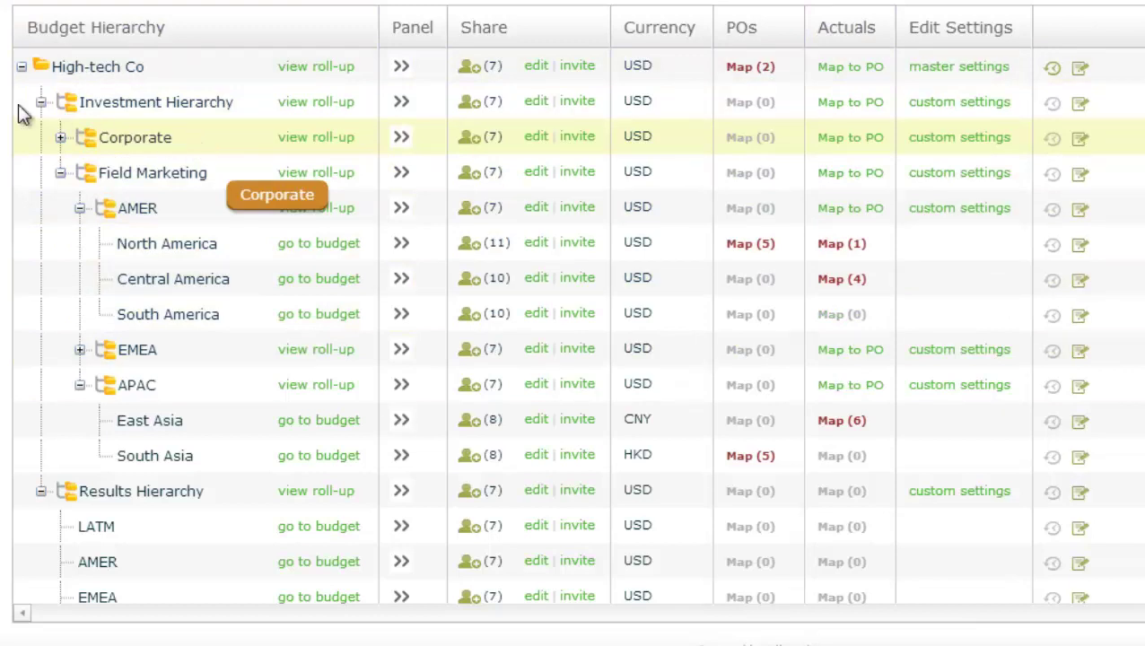
pyautogui.click(402, 247)
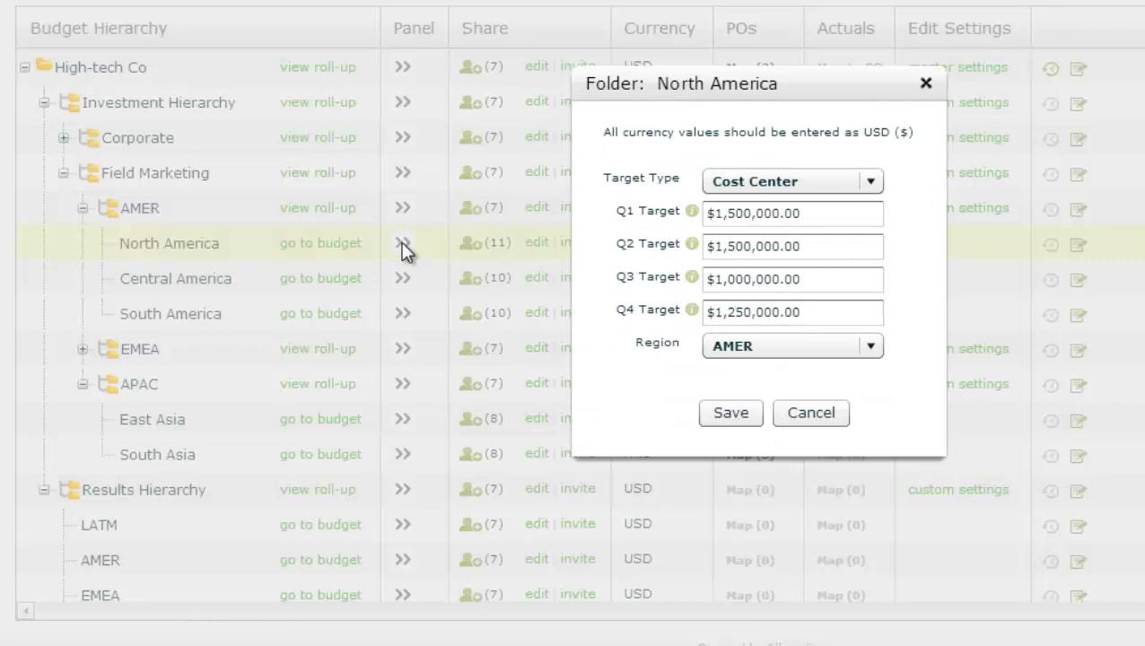
pyautogui.click(871, 181)
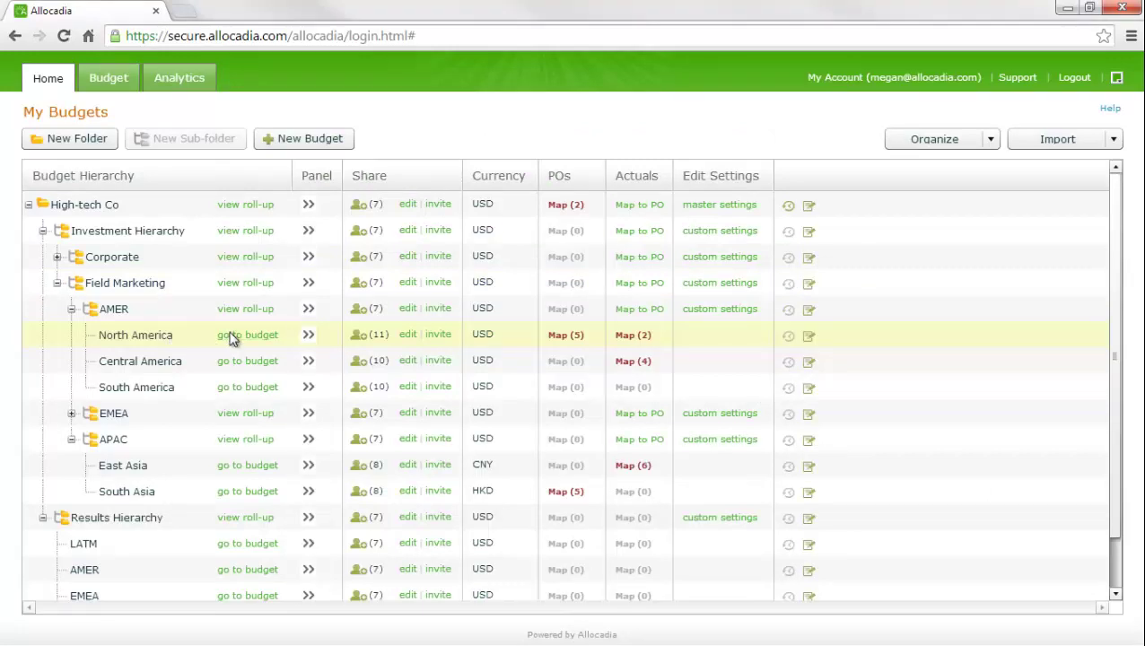
# - Open the North America budget and check which views are available for it
pyautogui.click(231, 336)
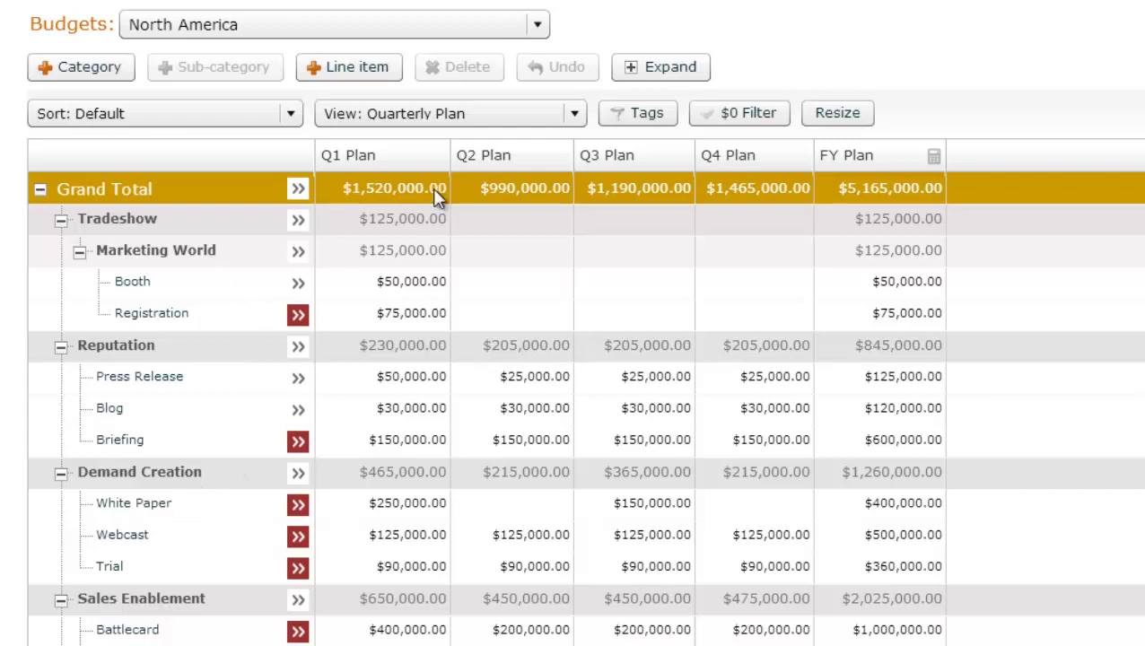
pyautogui.click(439, 115)
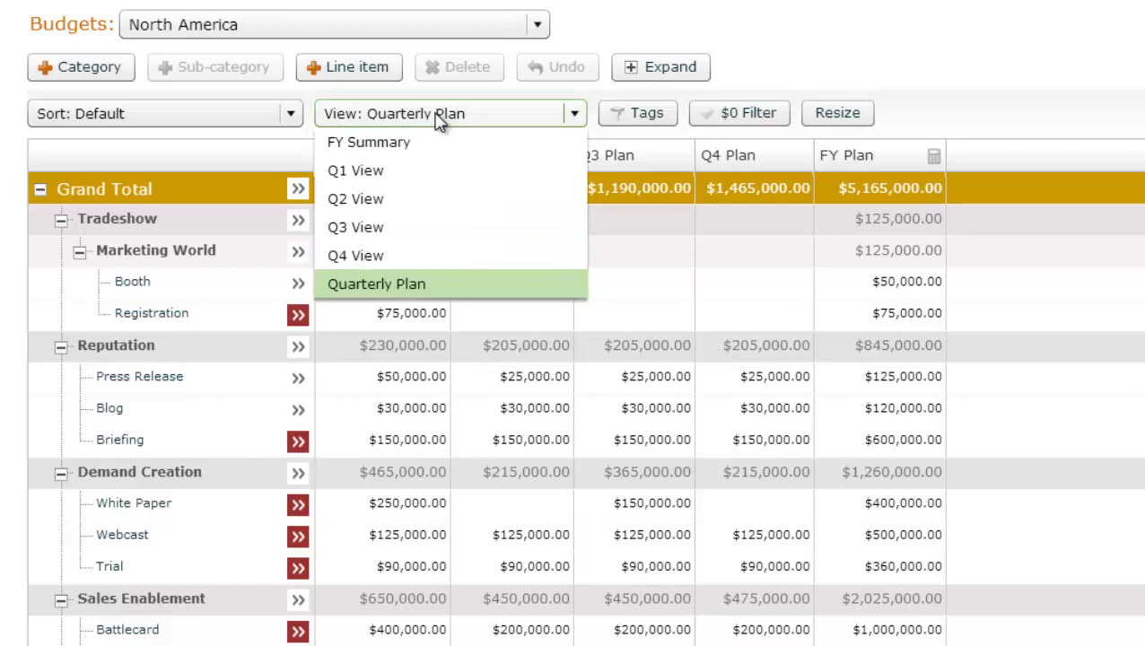
pyautogui.click(756, 79)
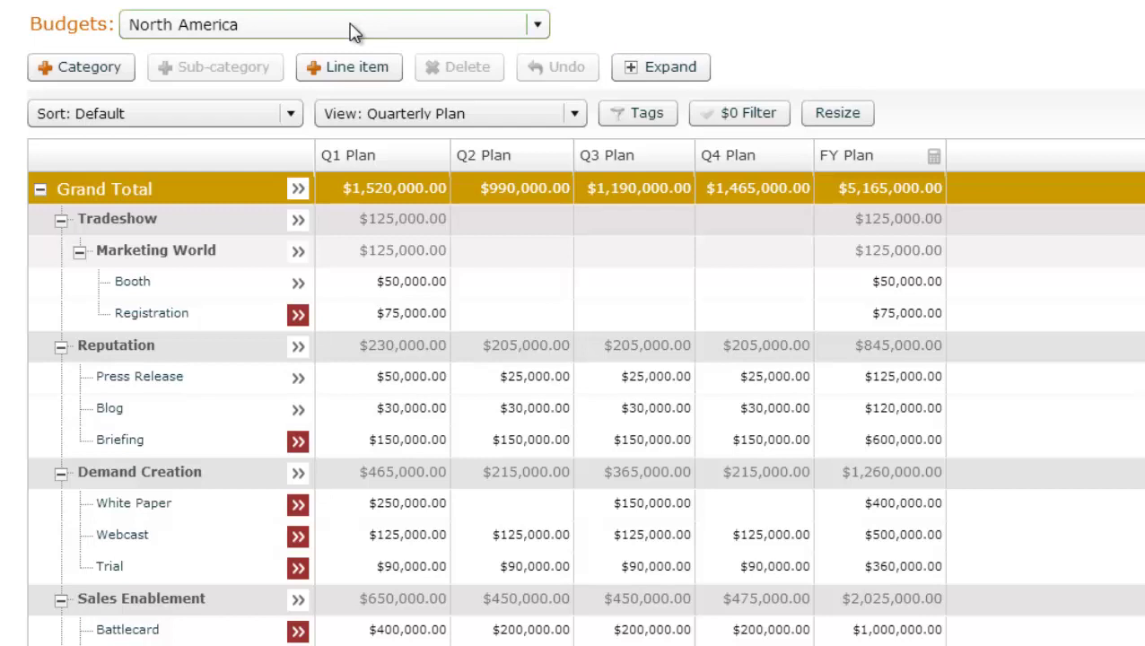
# - Add a line item under Marketing World and name it Sponsorship
pyautogui.click(190, 255)
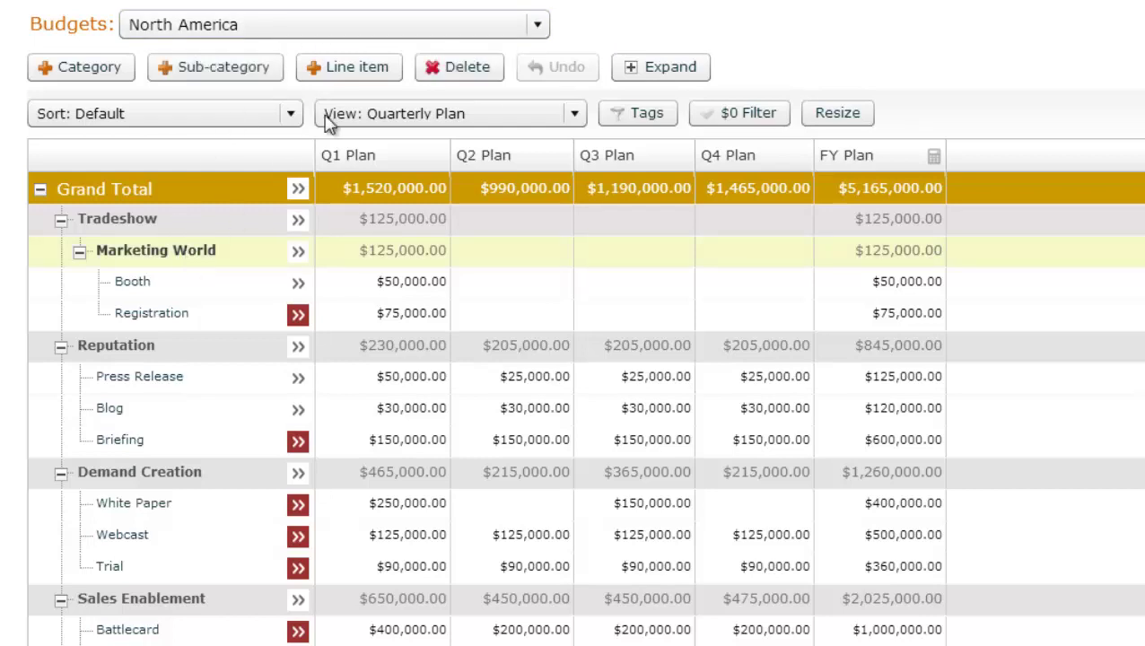
pyautogui.click(345, 75)
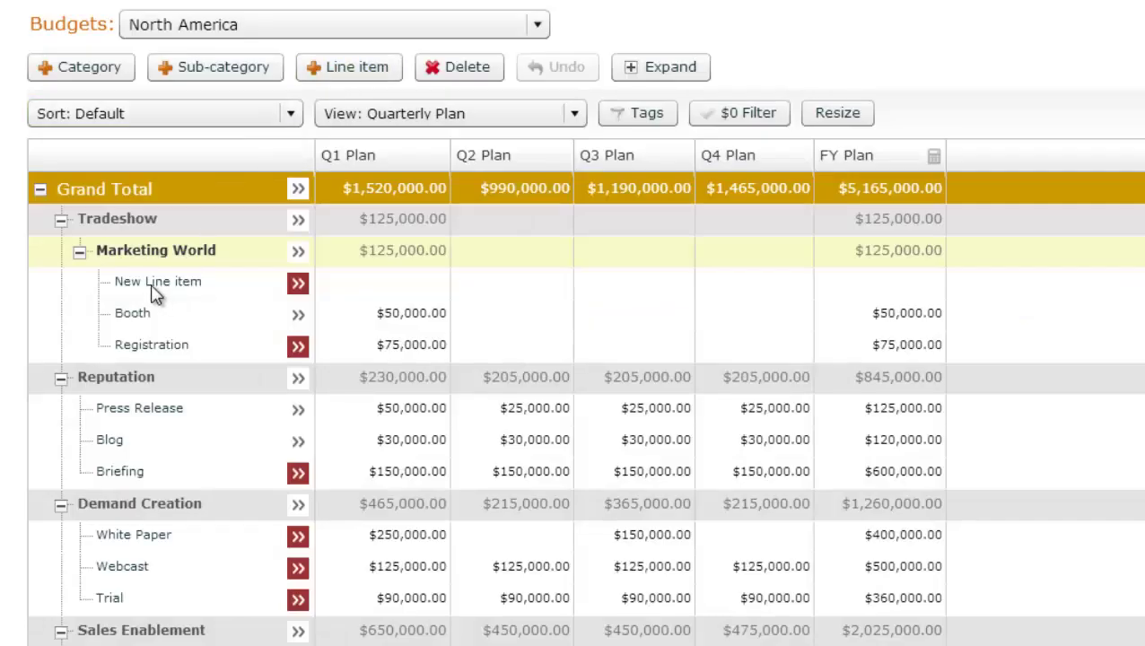
pyautogui.click(154, 296)
pyautogui.click(155, 296)
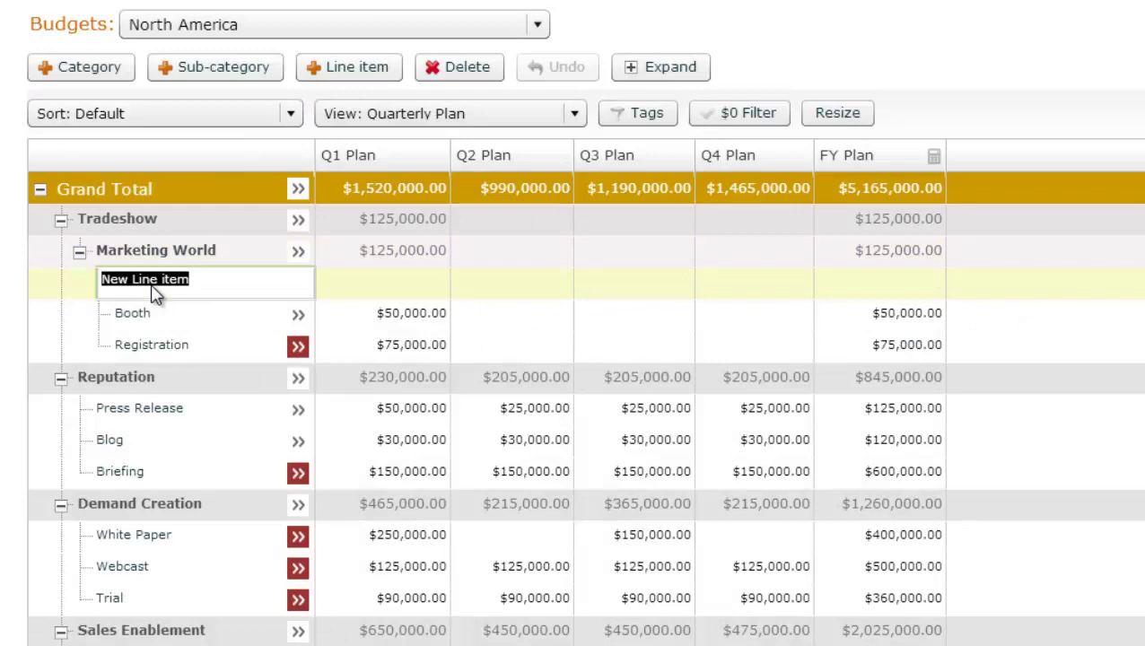
pyautogui.write('Sponsorship')
pyautogui.press('Return')
# - Set the Q1 plan of the Sponsorship line item to $25,000 and refresh the remaining plan figures from the Grand Total row
pyautogui.click(363, 286)
pyautogui.write('25,0')
pyautogui.write('000')
pyautogui.press('Return')
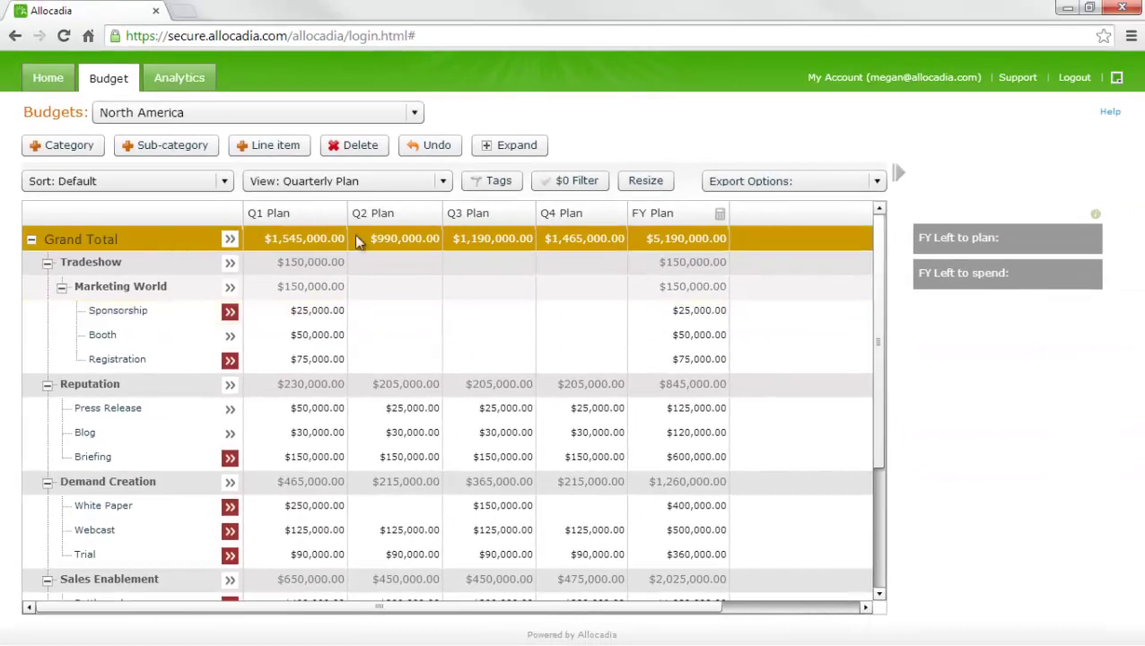
pyautogui.click(357, 240)
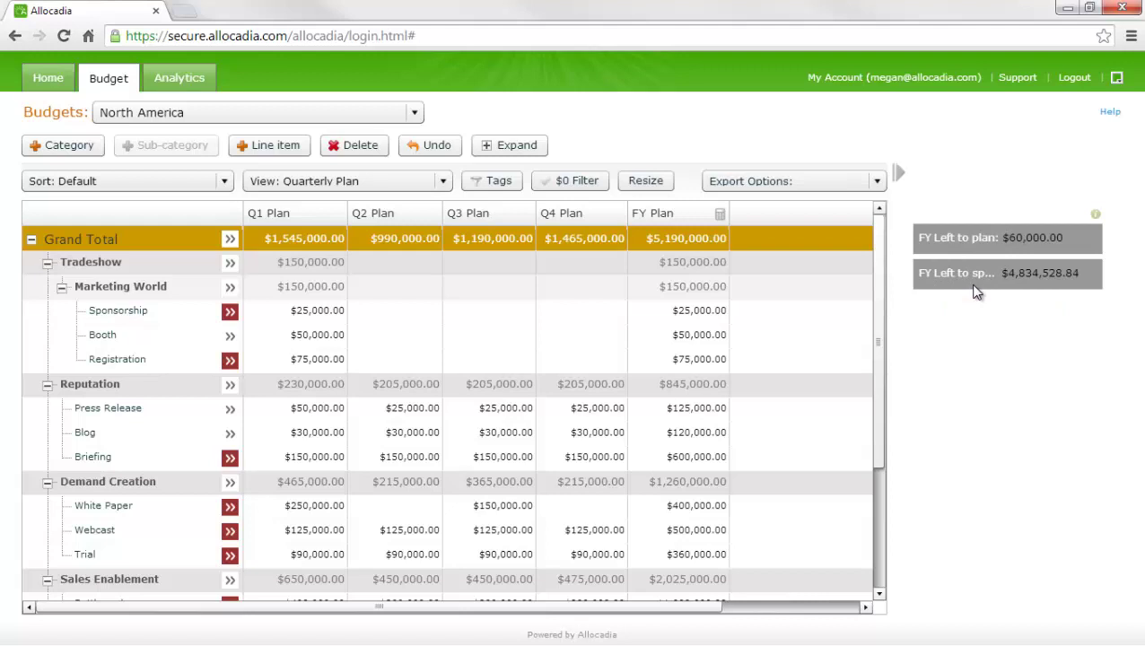
# - In the Sponsorship line item's details, set Objective to Demand Generation, Product to Cloud Tech and Campaign Type to Events
pyautogui.click(230, 314)
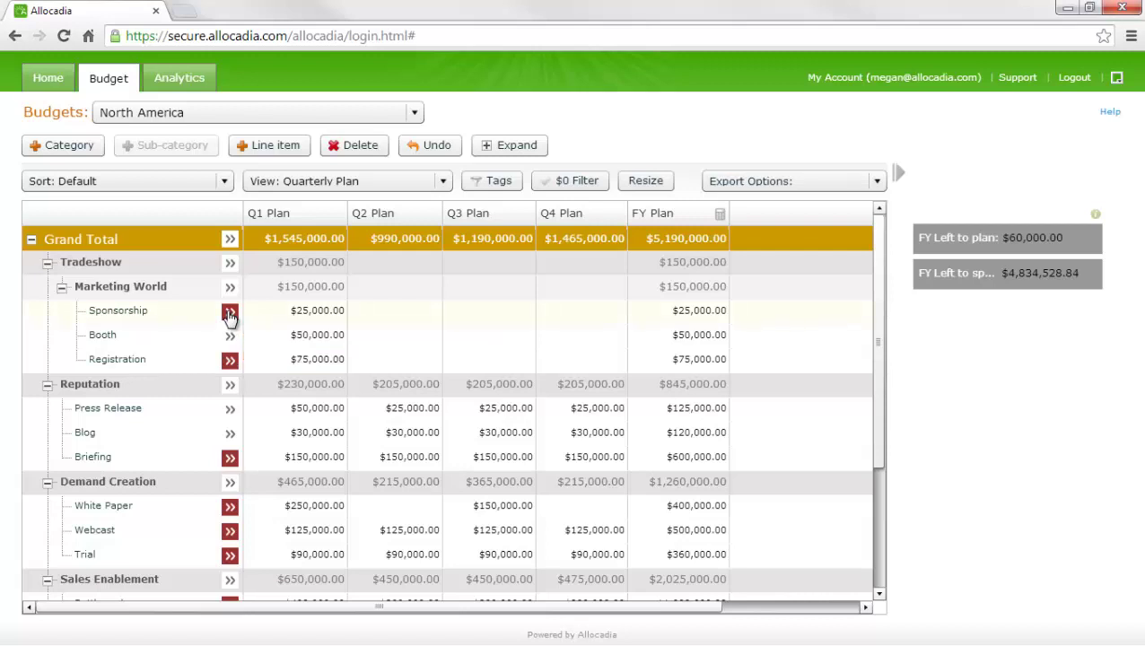
pyautogui.click(229, 314)
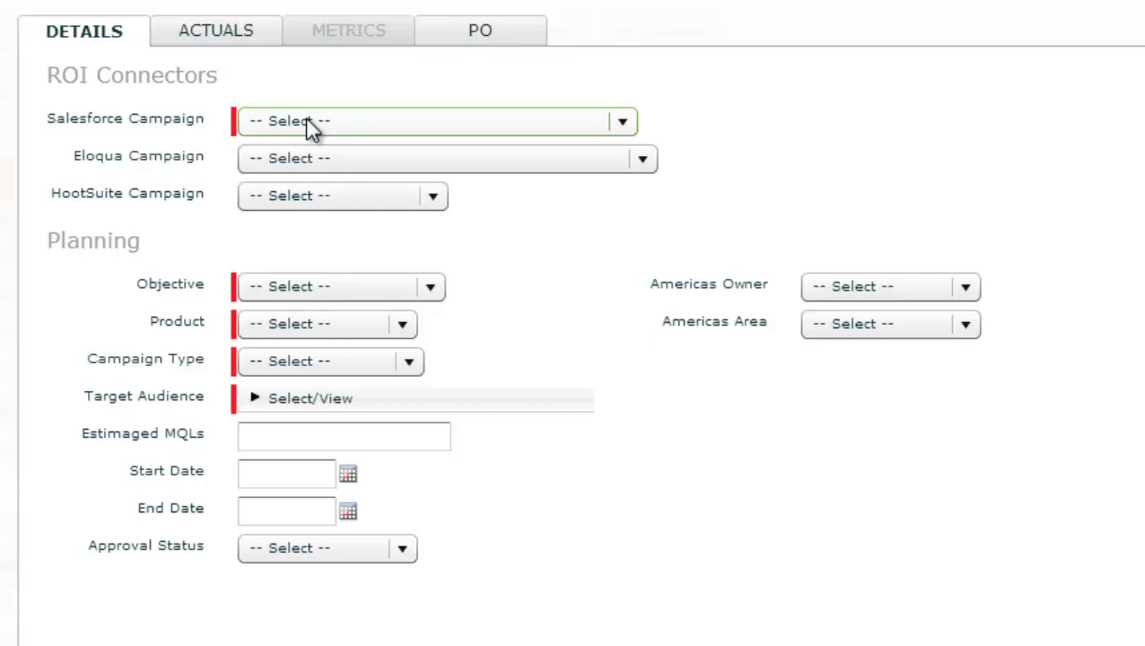
pyautogui.click(315, 282)
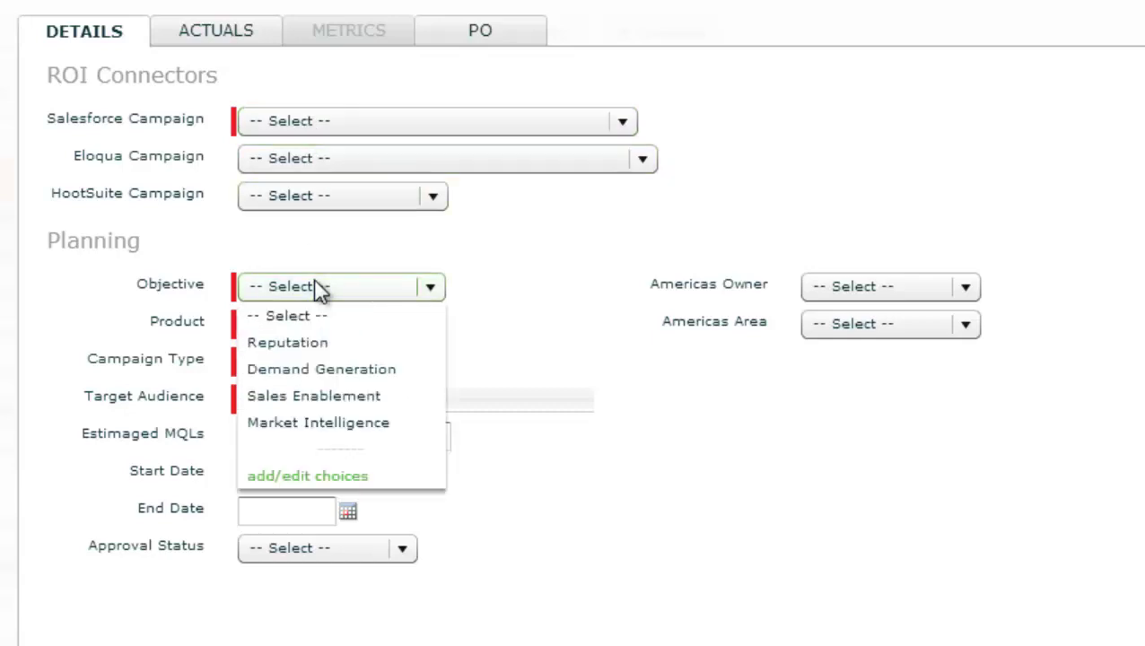
pyautogui.click(318, 368)
pyautogui.click(307, 325)
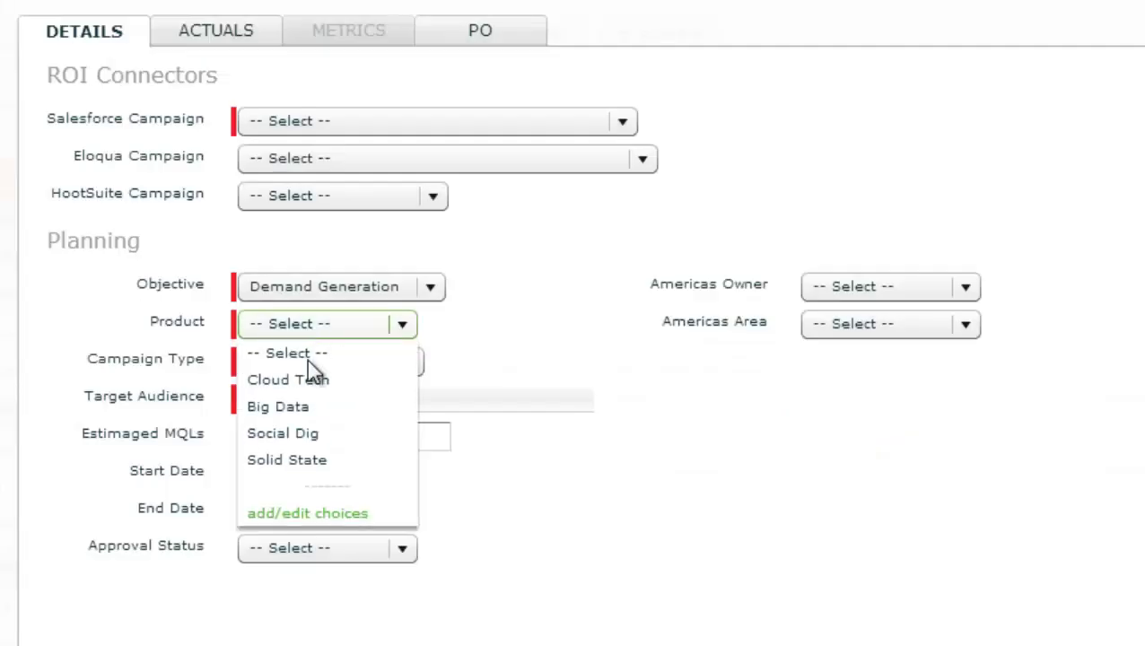
pyautogui.click(307, 382)
pyautogui.click(308, 367)
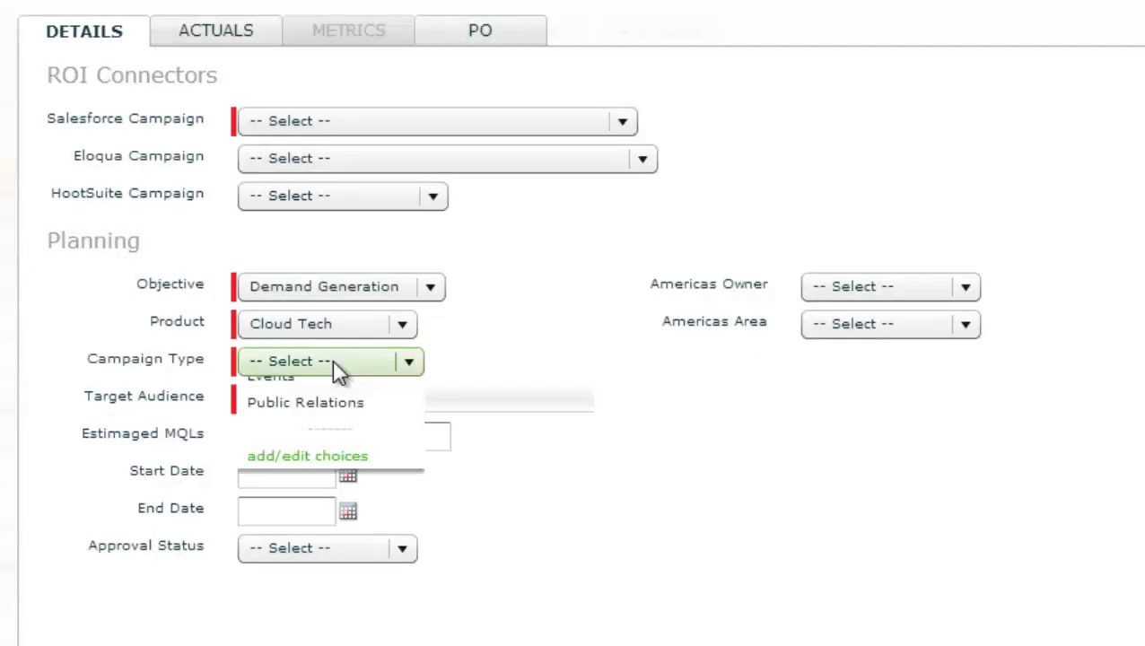
pyautogui.click(314, 549)
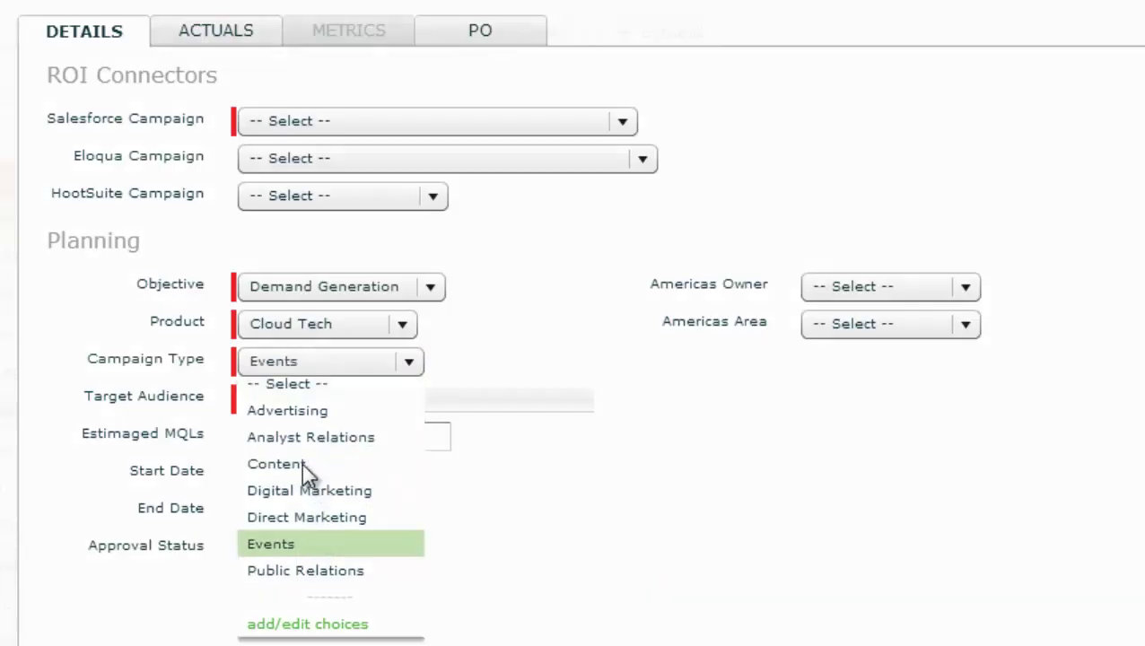
# - Select Finance & Insurance and High-Tech as the line item's target audience and save the selection
pyautogui.click(255, 398)
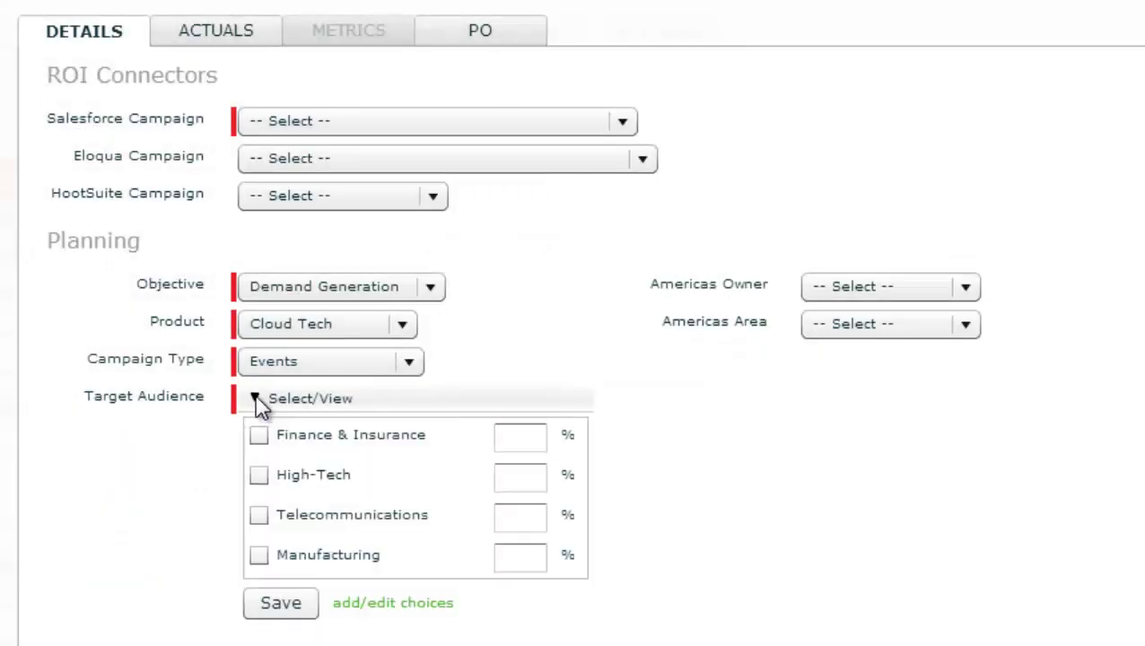
pyautogui.click(258, 436)
pyautogui.click(259, 478)
pyautogui.click(299, 615)
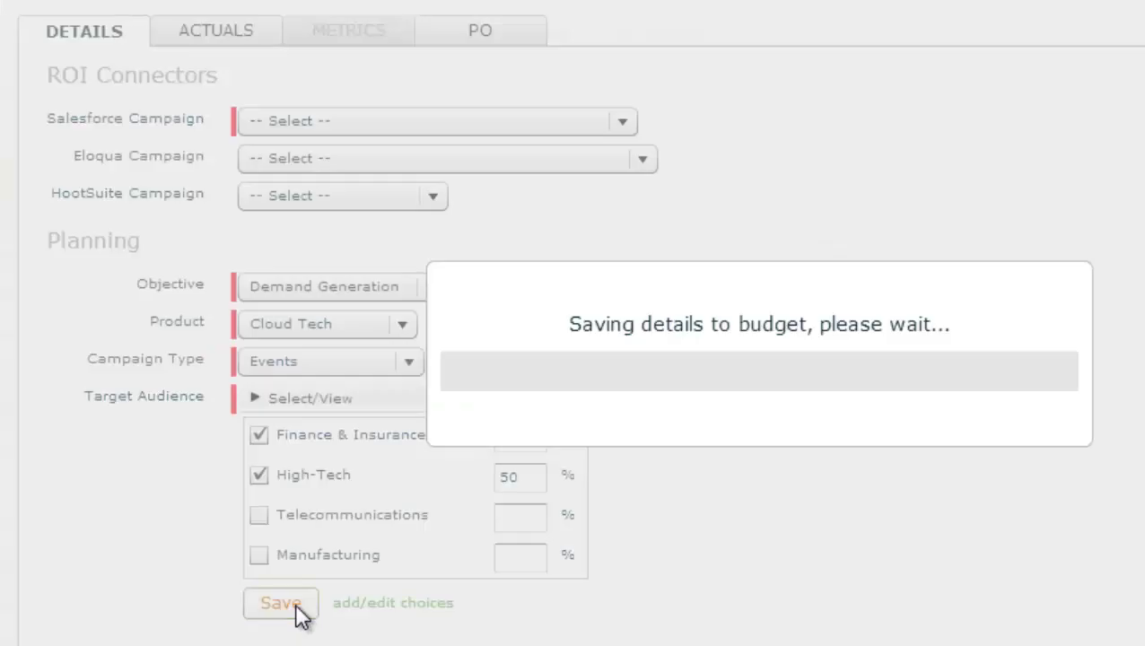
# - Set the line item's estimated MQLs to 50
pyautogui.click(256, 432)
pyautogui.write('50')
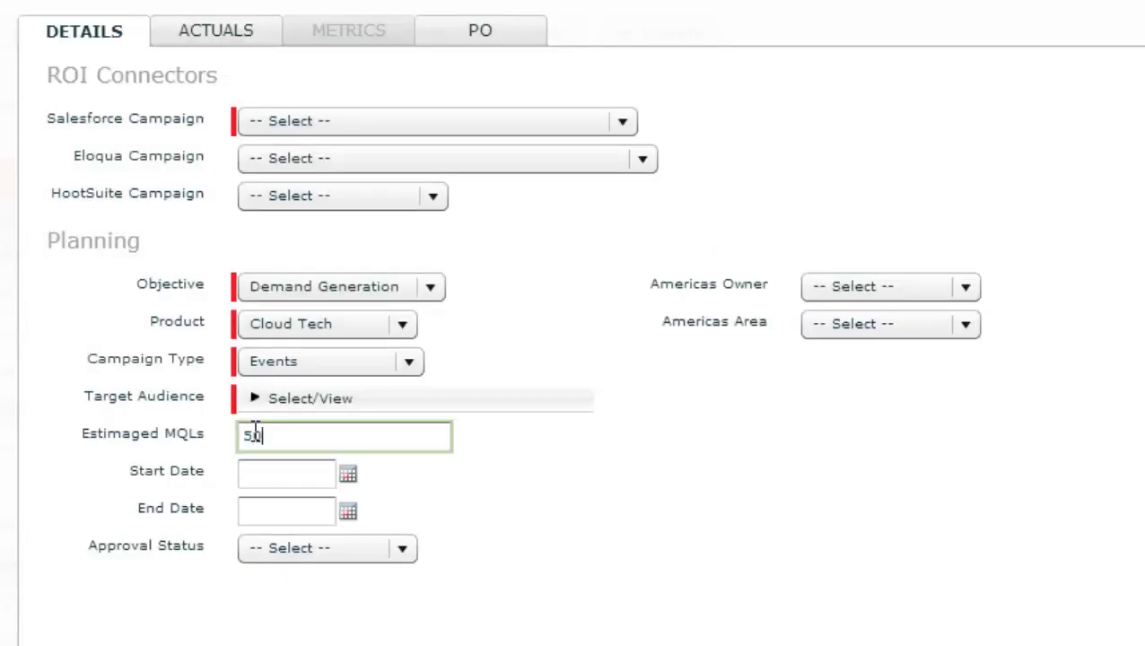
pyautogui.click(597, 466)
# - Set the line item's start date to 04/11/2014 and its end date to 04/14/2014
pyautogui.click(342, 476)
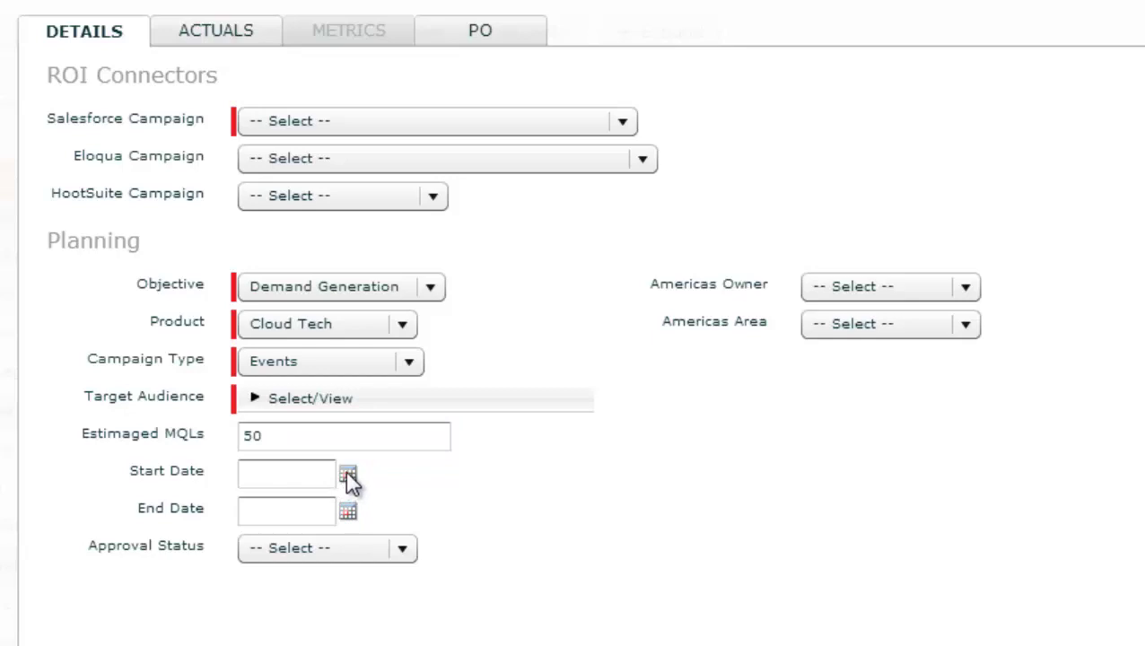
pyautogui.click(347, 475)
pyautogui.click(516, 570)
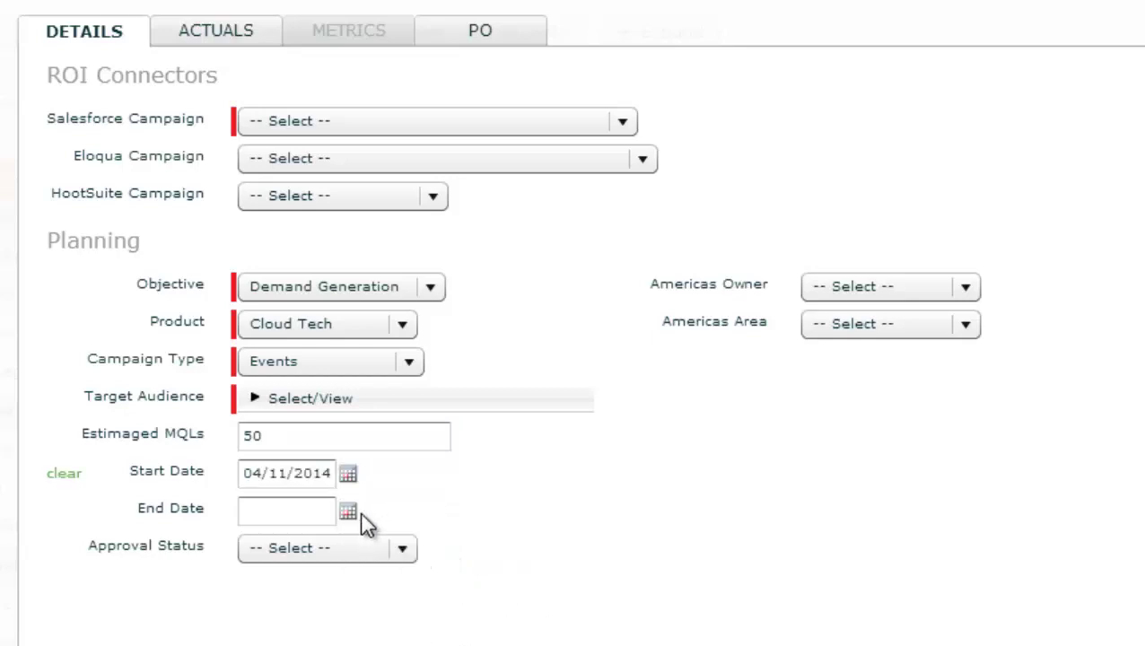
pyautogui.click(348, 511)
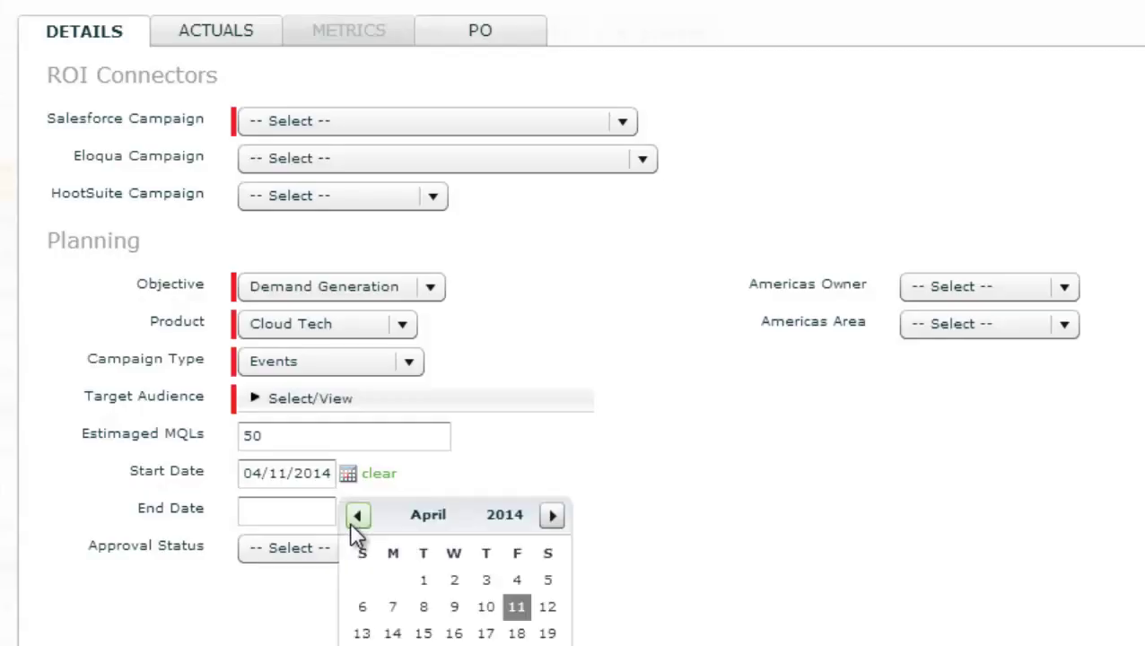
pyautogui.click(392, 633)
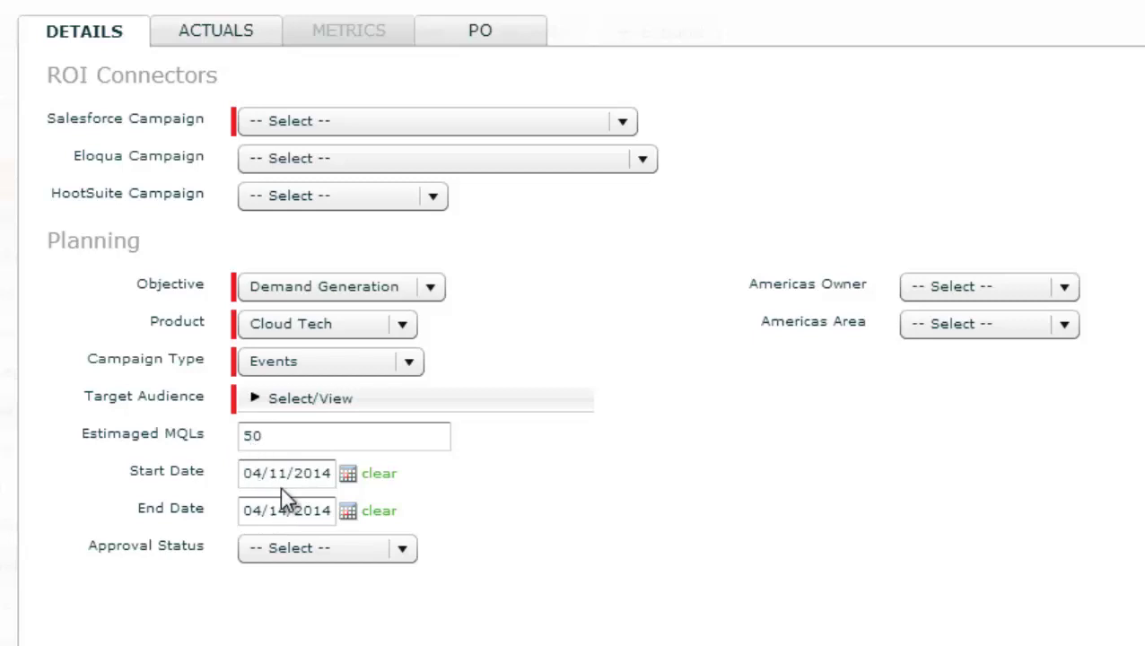
# - Link the line item to the Salesforce campaign "Tradeshow - Marketing World" and close its details
pyautogui.click(309, 124)
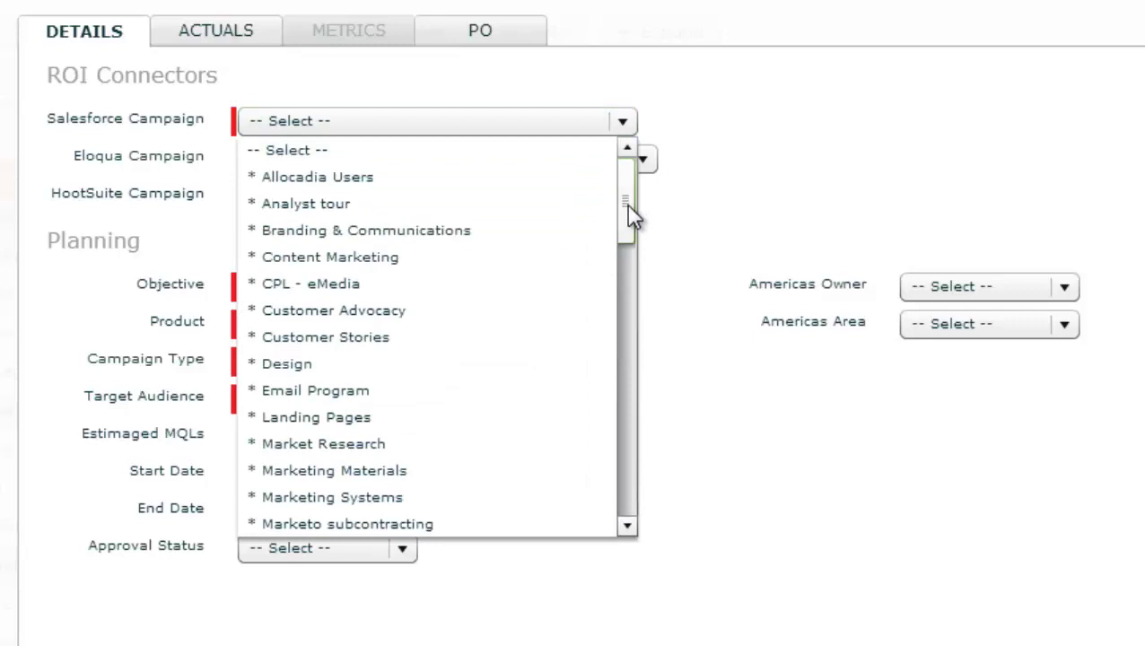
pyautogui.moveTo(626, 205); pyautogui.dragTo(626, 447)
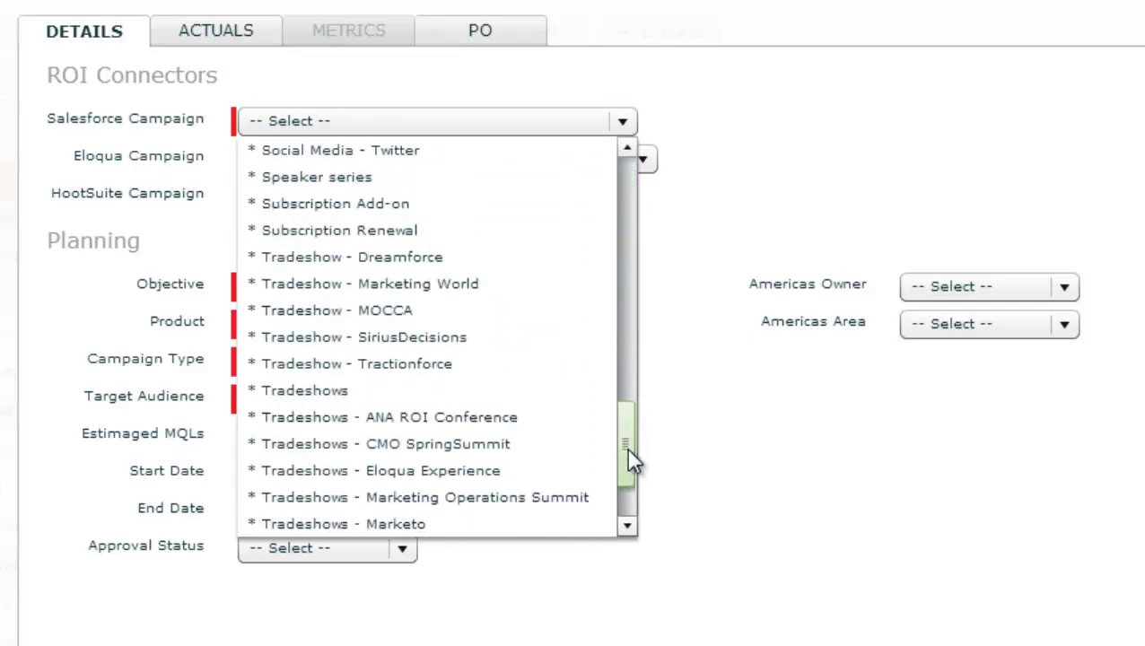
pyautogui.click(443, 285)
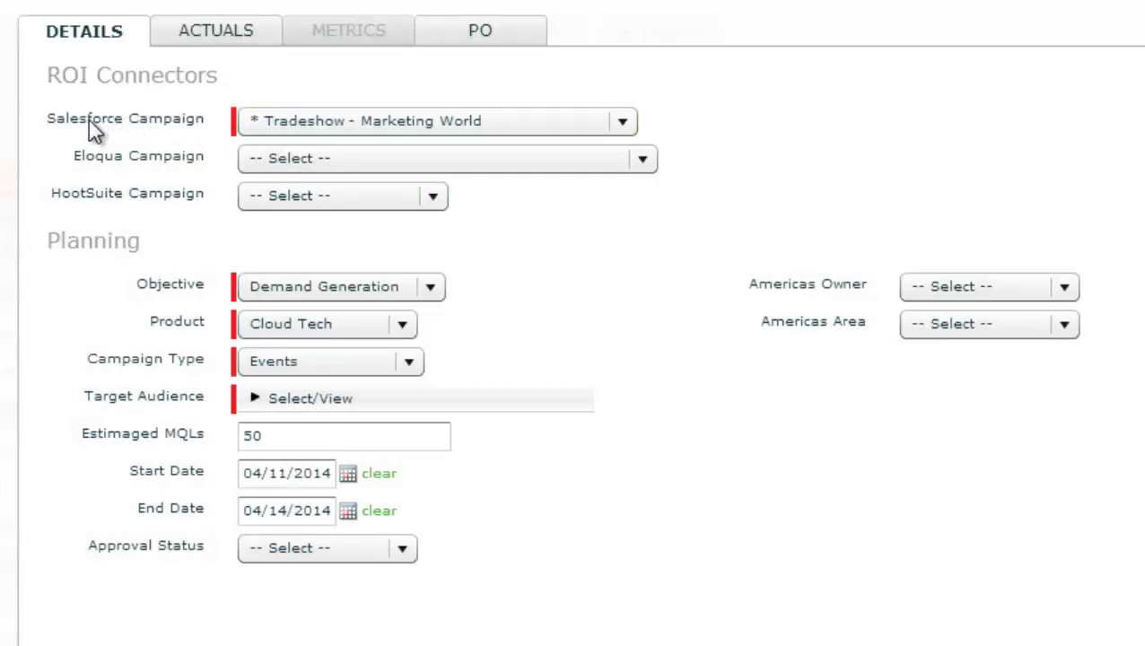
pyautogui.click(347, 158)
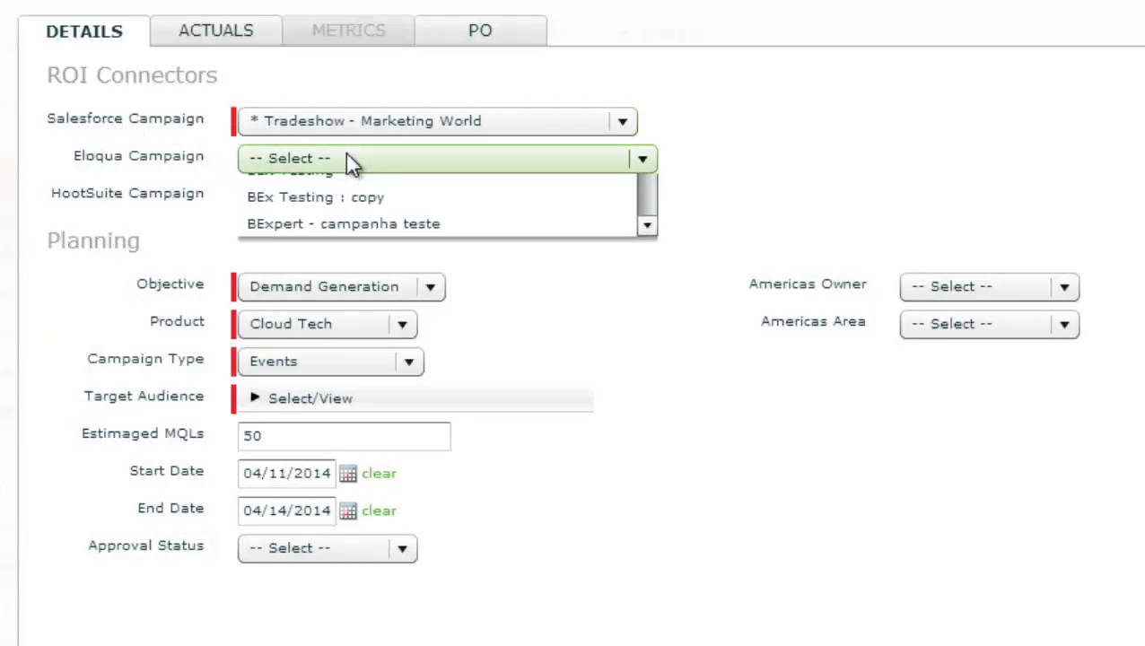
pyautogui.click(179, 160)
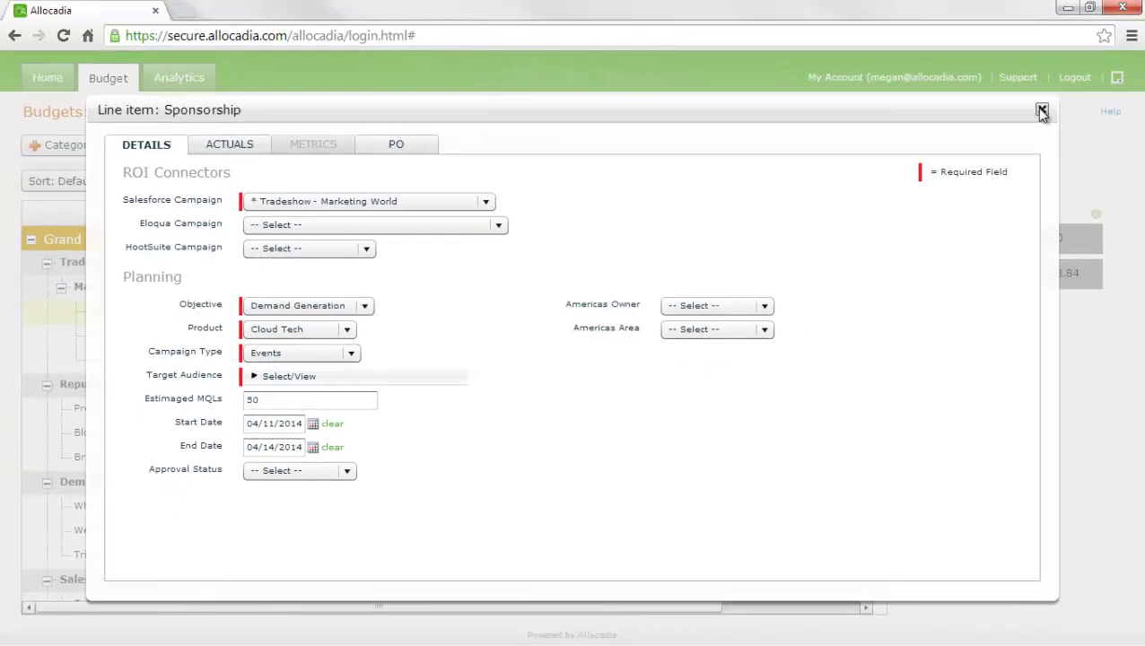
pyautogui.click(1039, 110)
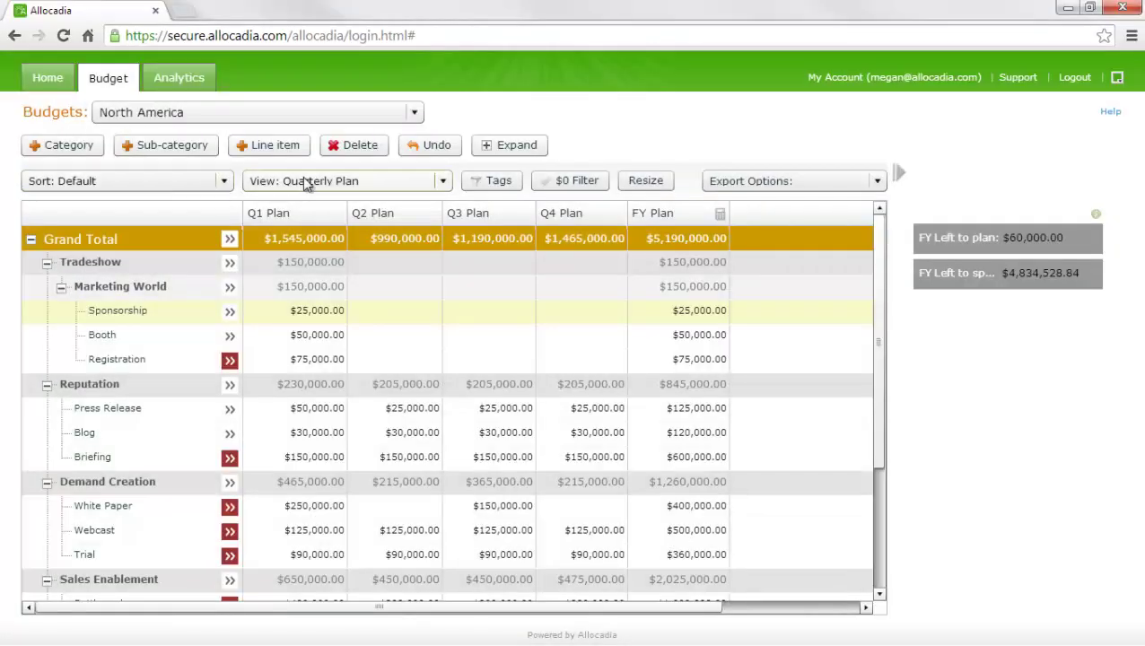
# - Switch the budget to Q1 View and set Sponsorship's Q1 forecast to $30,000
pyautogui.click(305, 182)
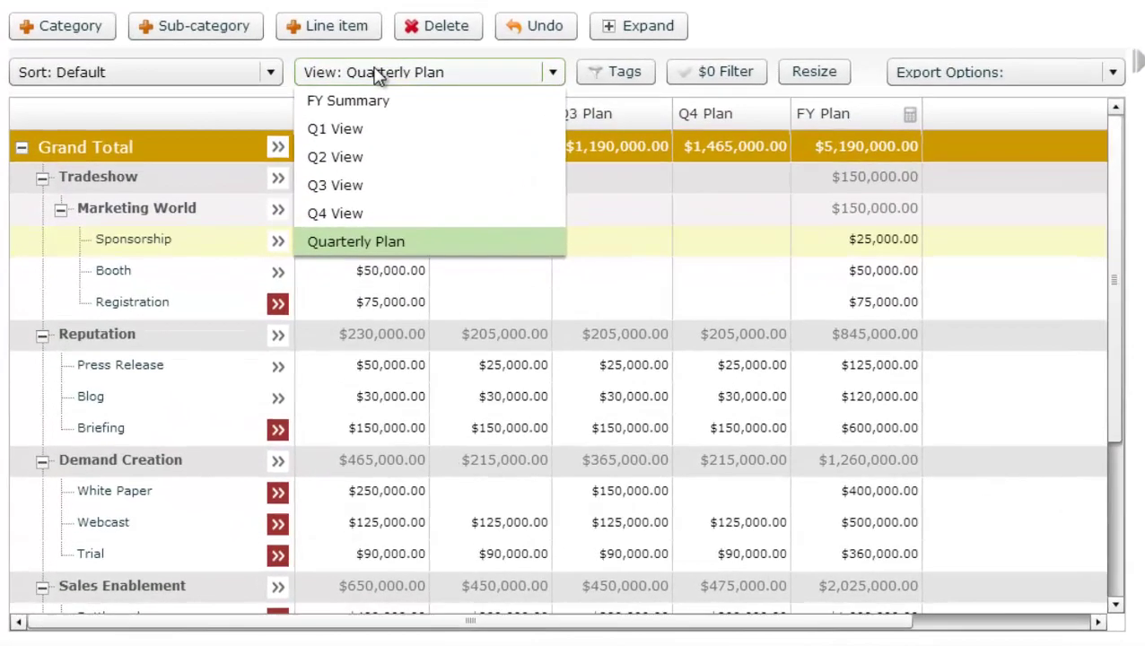
pyautogui.click(301, 225)
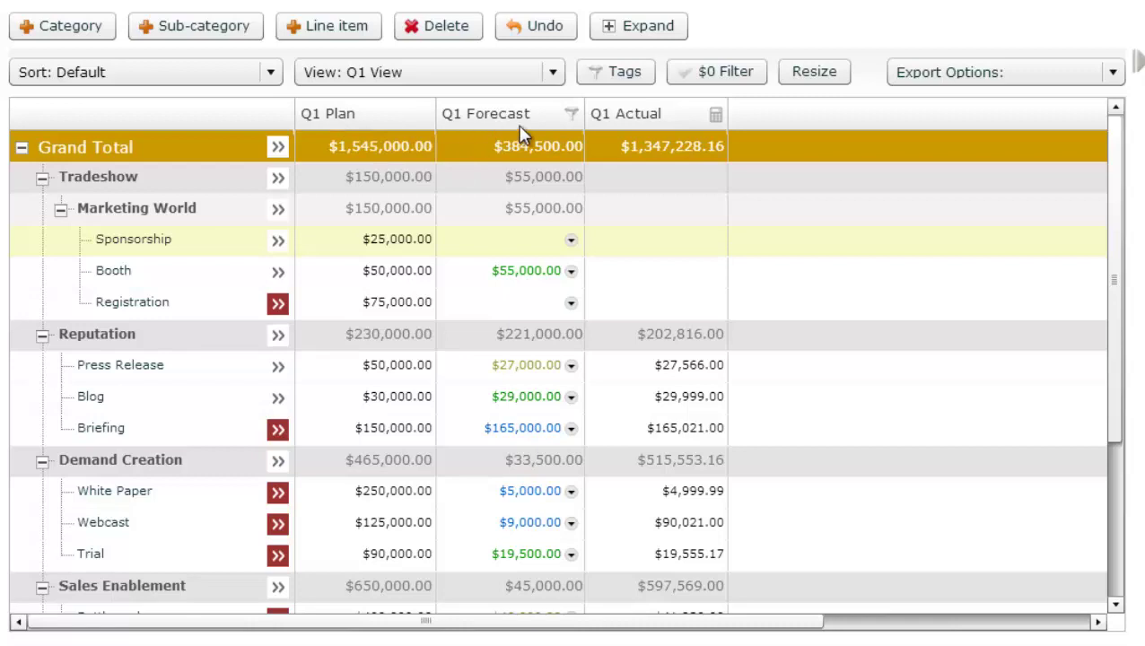
pyautogui.click(516, 253)
pyautogui.write('30,')
pyautogui.write('0000')
pyautogui.press('Return')
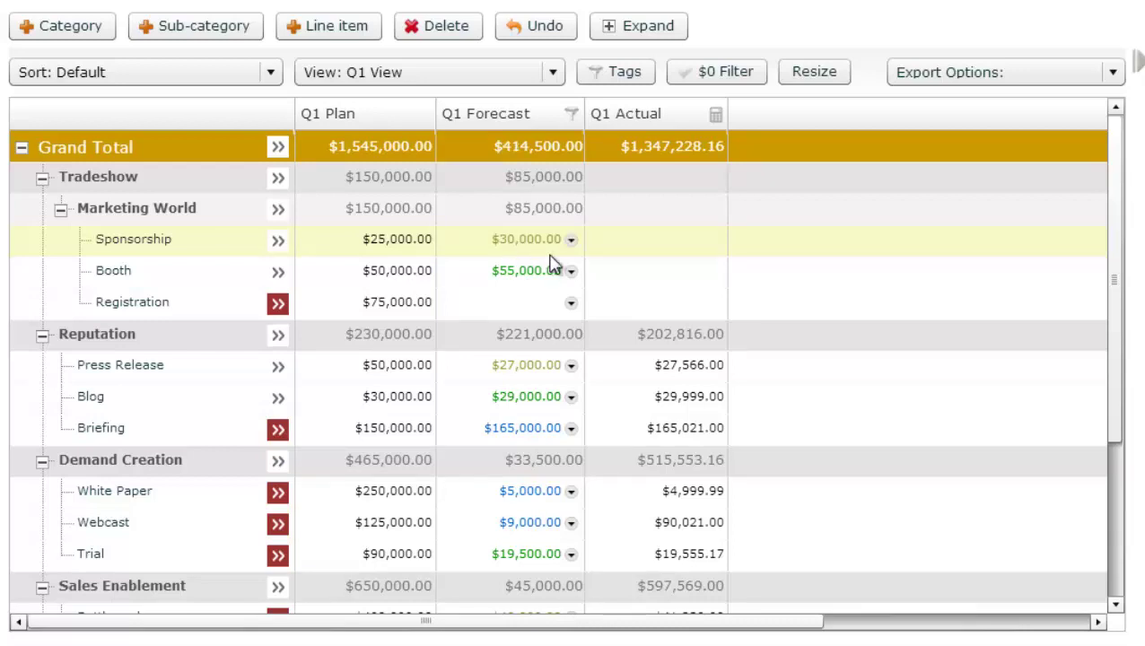
# - Mark Sponsorship's Q1 forecast as Committed
pyautogui.click(573, 243)
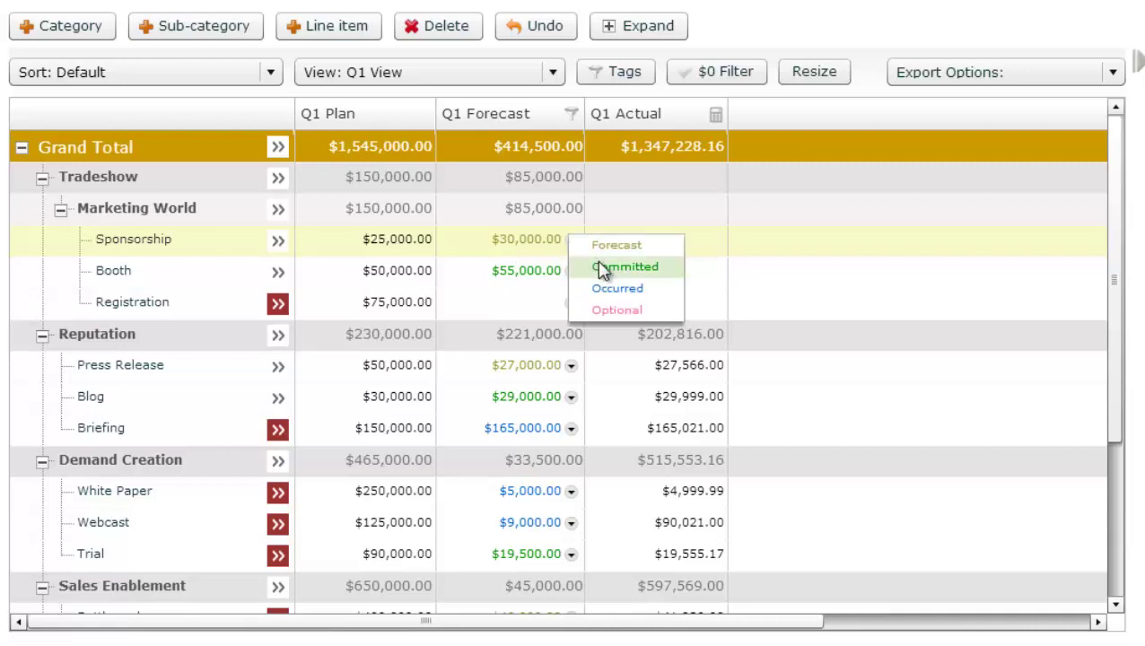
pyautogui.click(601, 269)
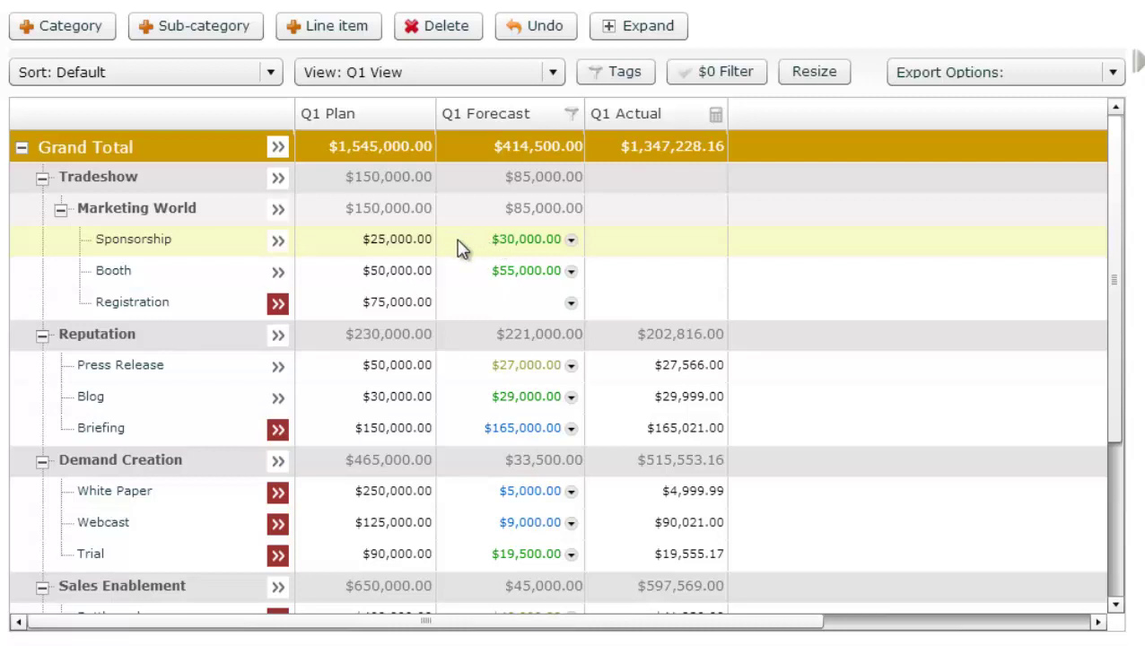
pyautogui.click(571, 240)
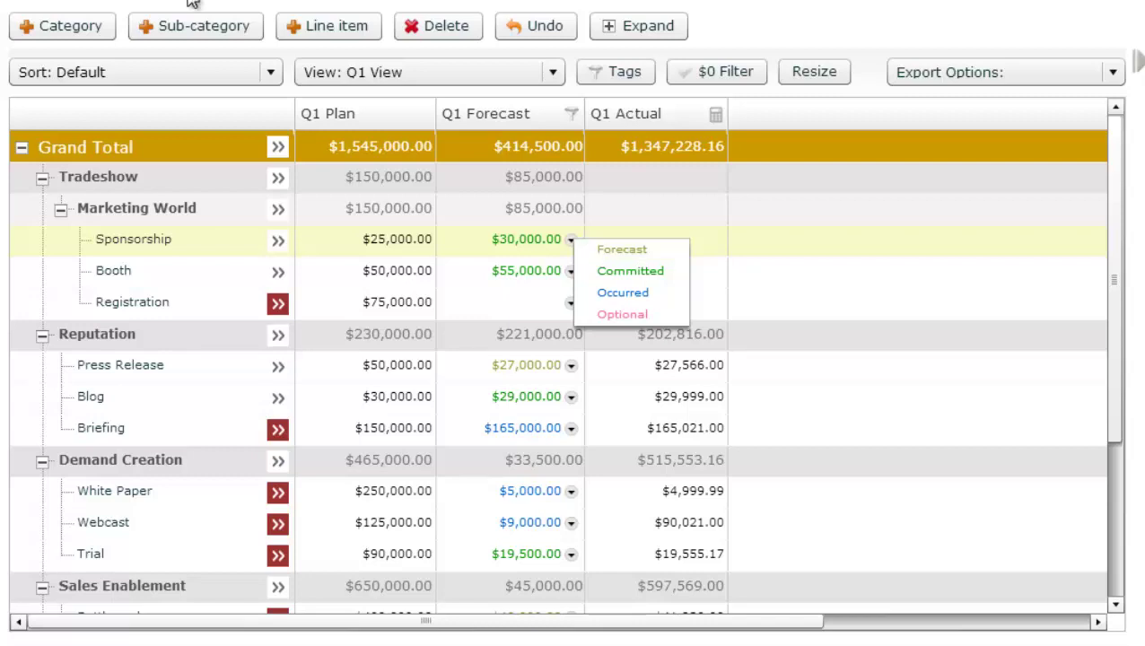
# - Sort the budget by Product with its groups collapsed, and open the tag filter
pyautogui.click(146, 81)
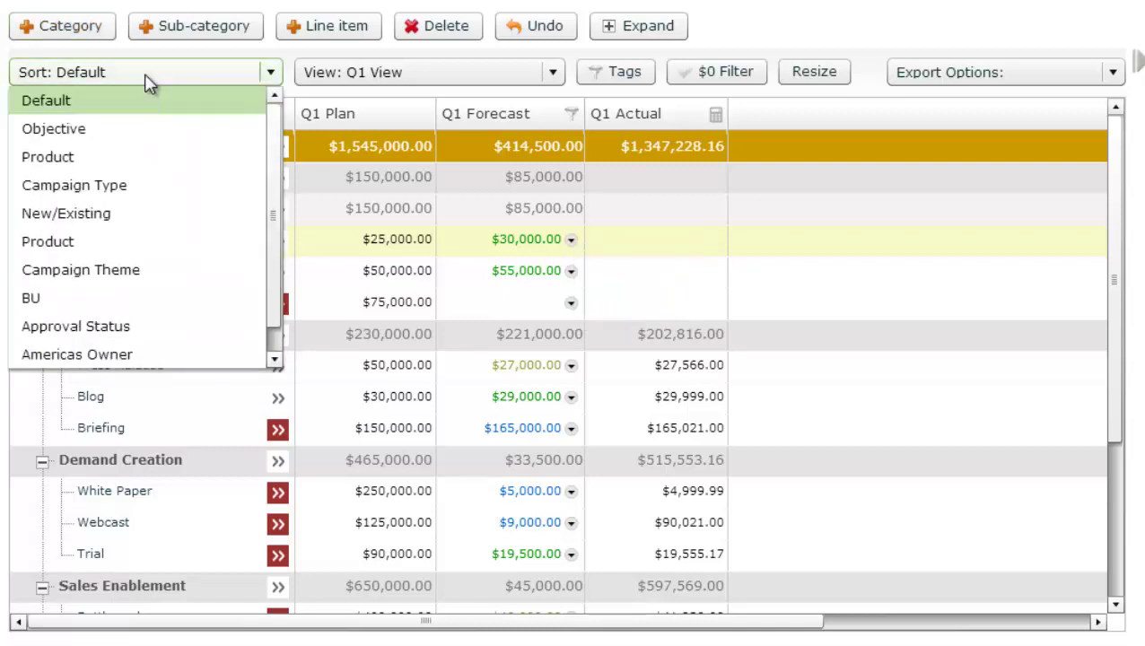
pyautogui.click(101, 160)
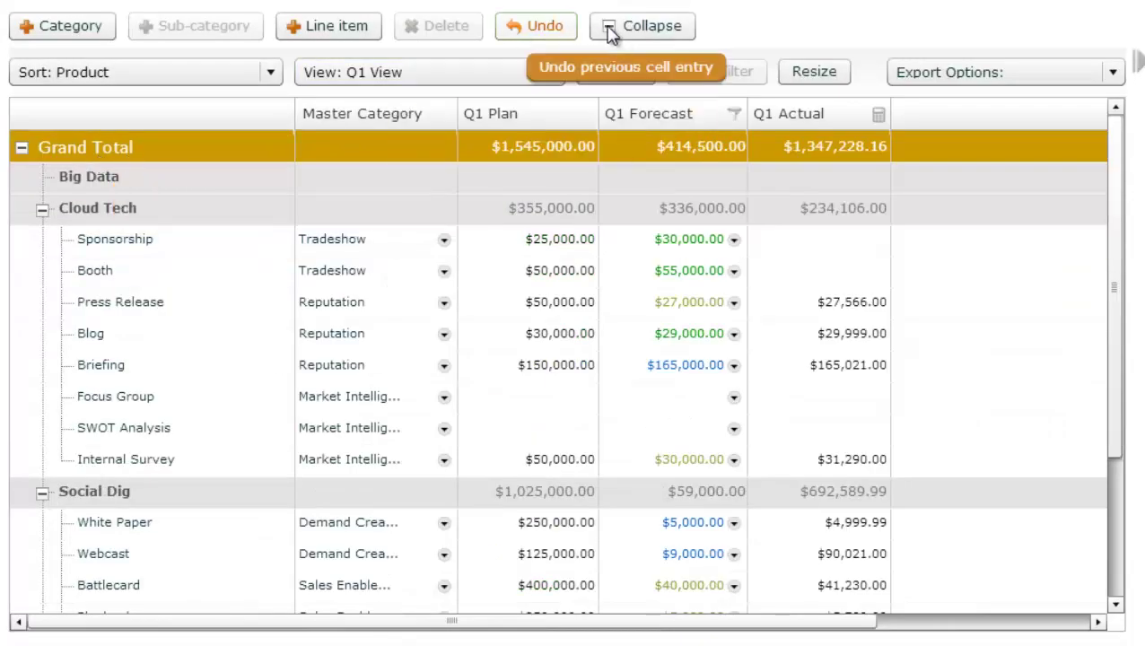
pyautogui.click(612, 28)
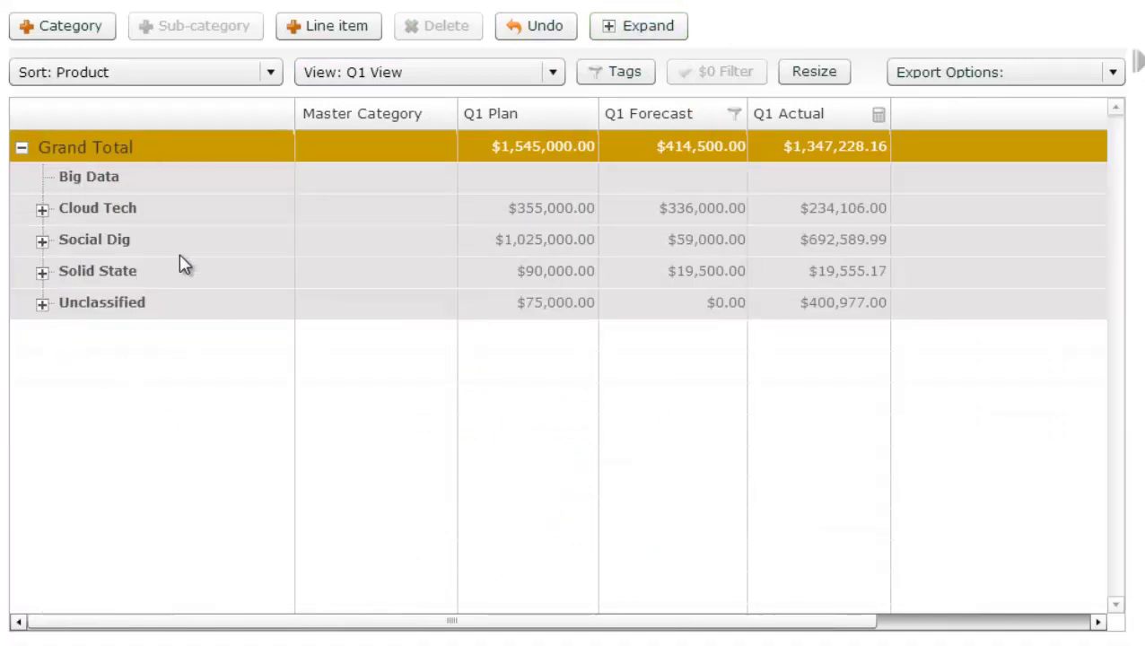
pyautogui.click(616, 74)
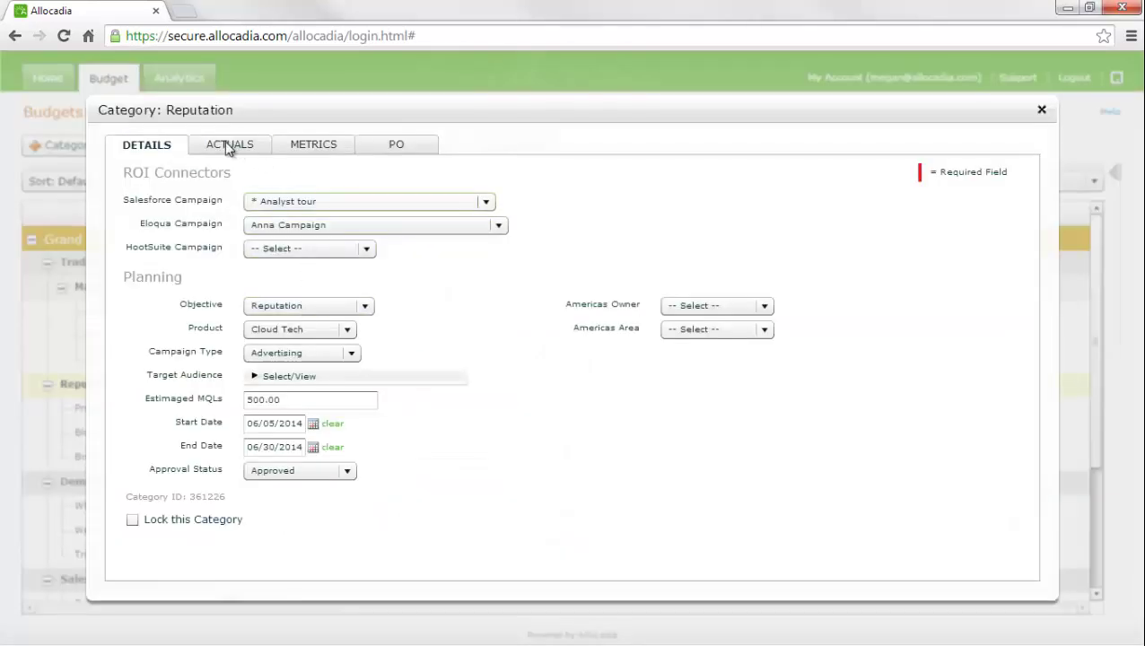
# - Review the Reputation category's actuals and purchase orders, and close its details
pyautogui.click(227, 148)
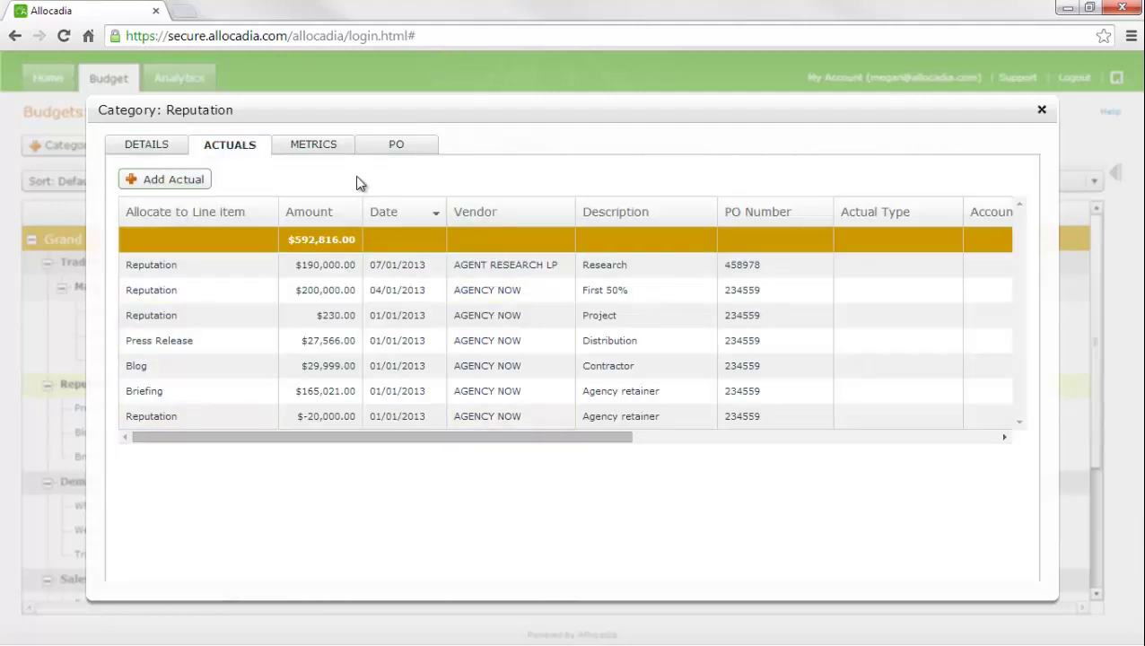
pyautogui.click(392, 151)
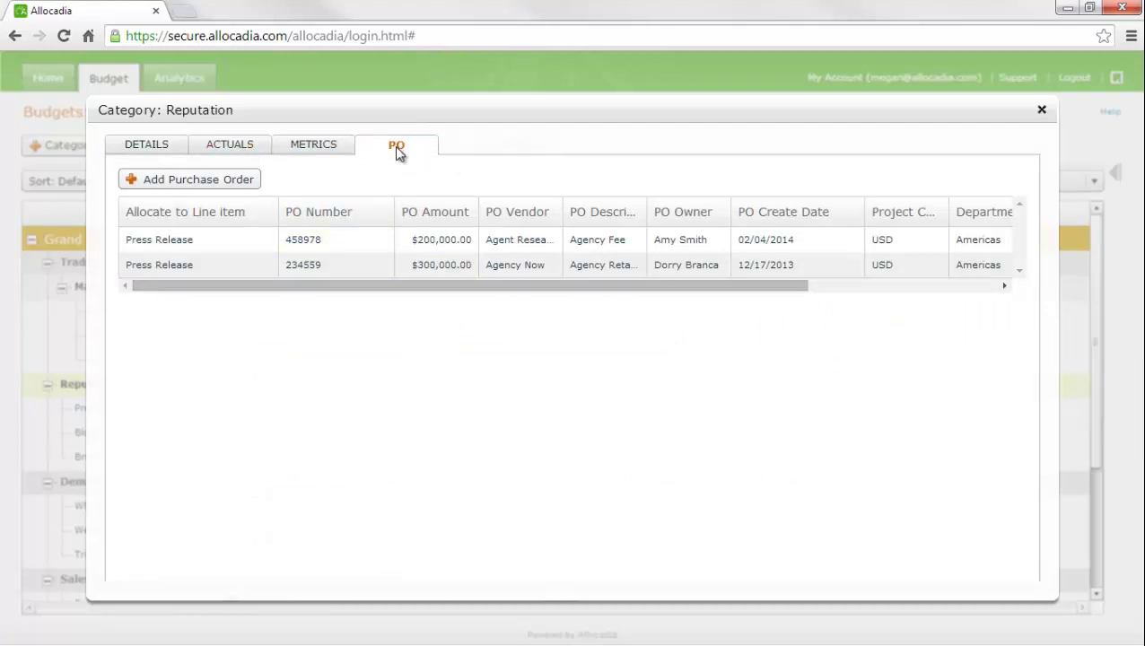
pyautogui.press('Escape')
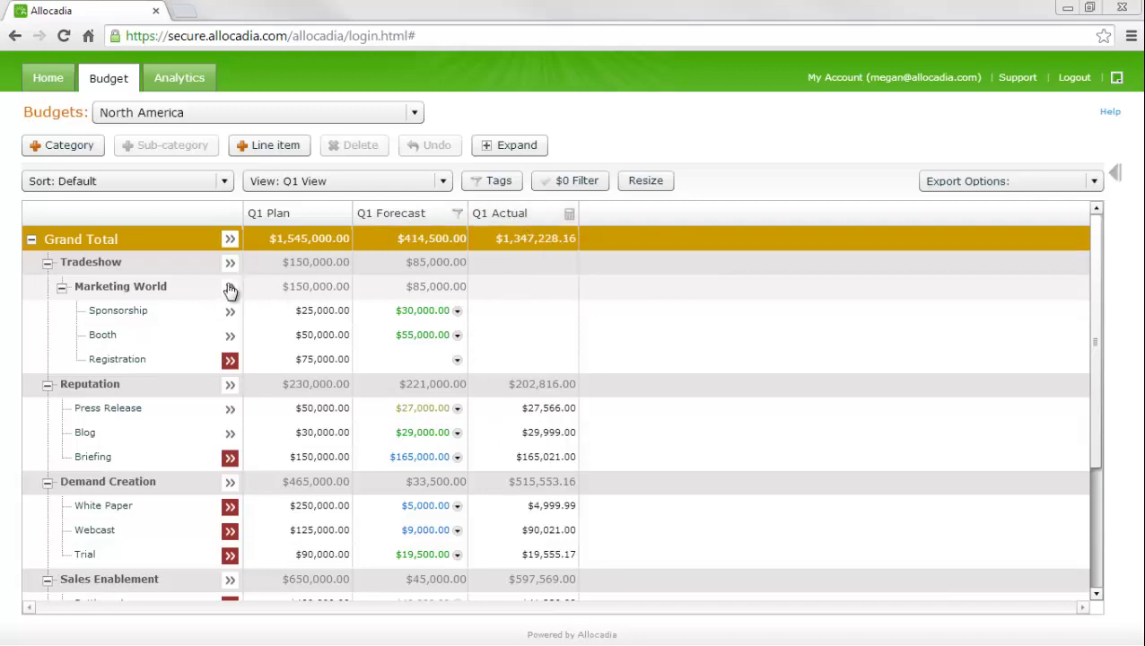
# - View the available templates for importing actuals into High-tech Co, and close the import without running it
pyautogui.click(45, 76)
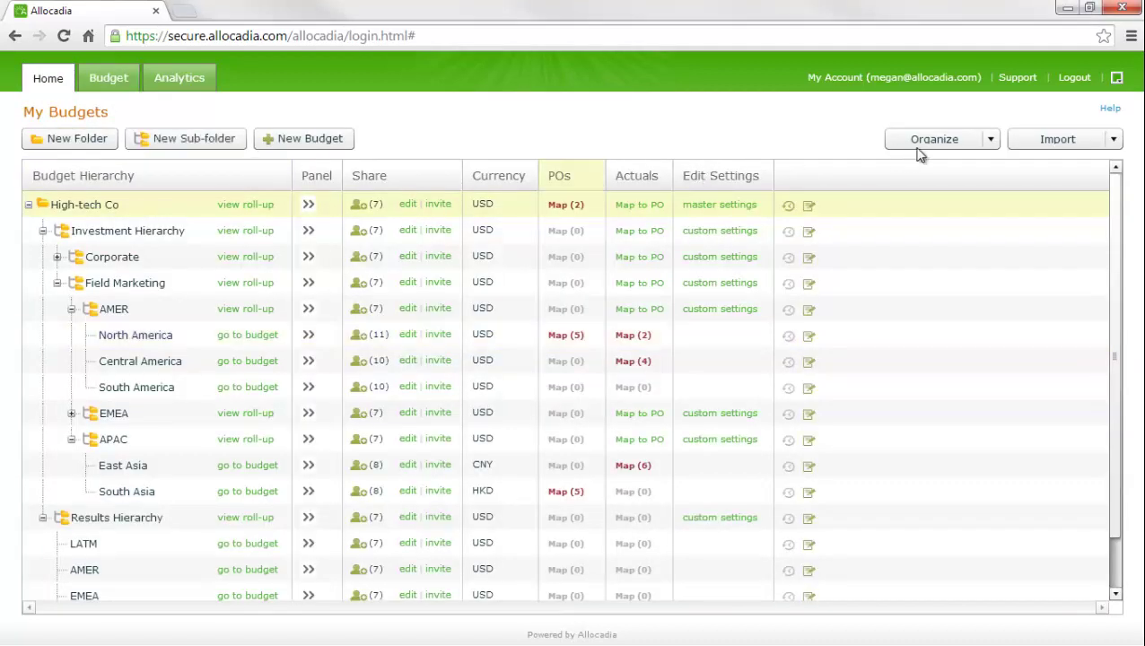
pyautogui.click(1056, 139)
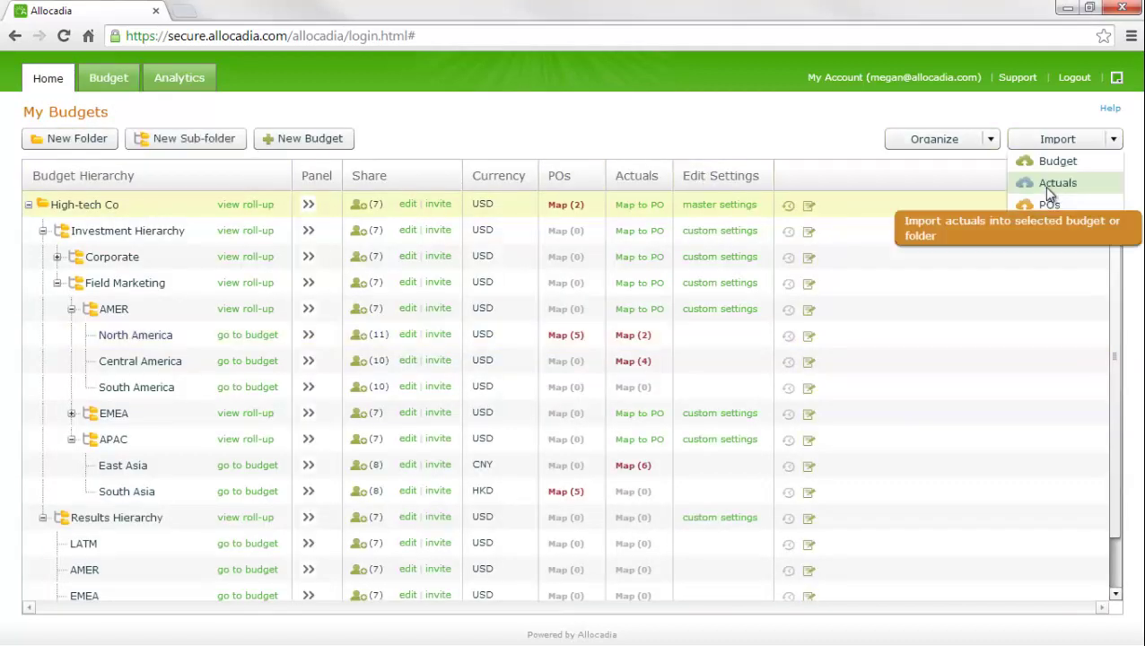
pyautogui.click(1047, 191)
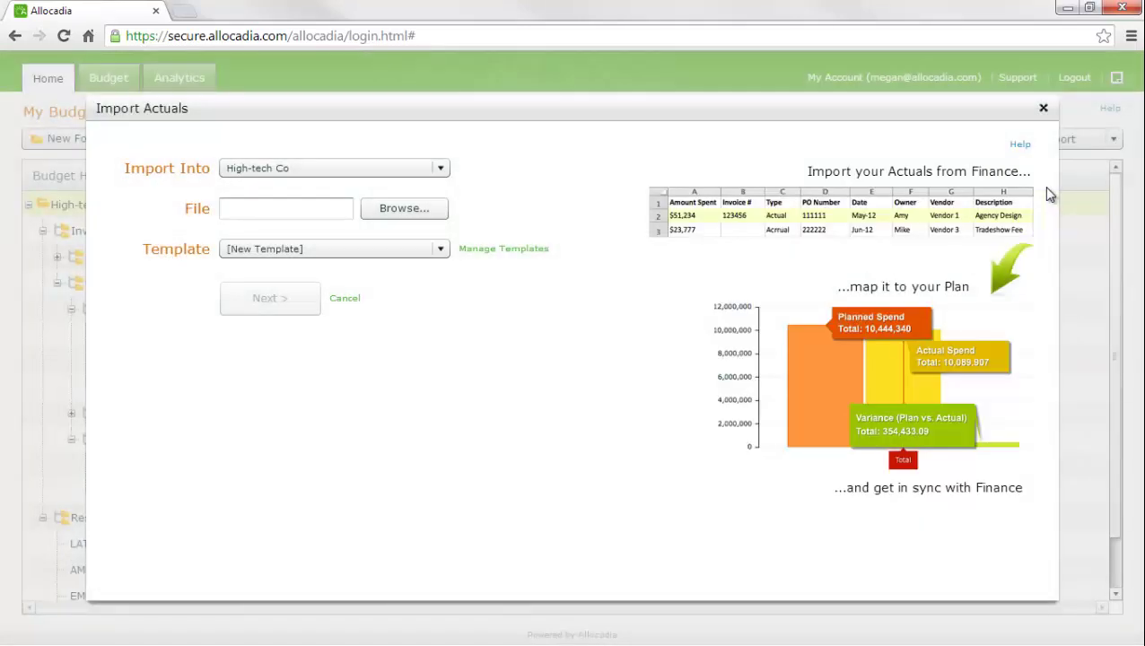
pyautogui.click(400, 254)
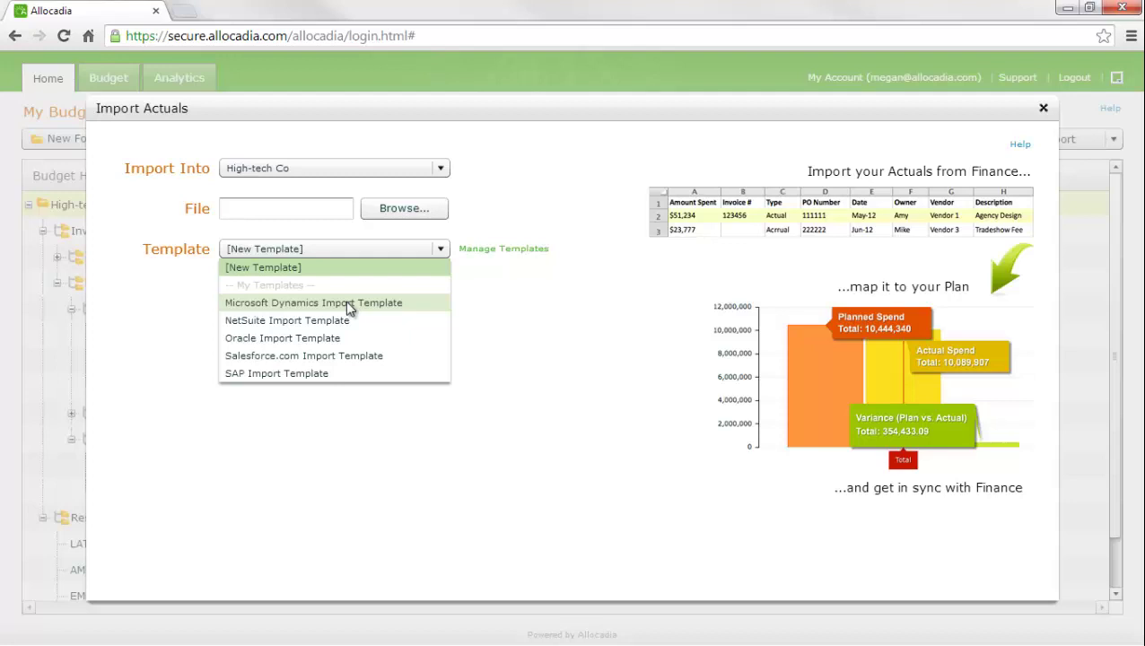
pyautogui.click(498, 311)
pyautogui.click(1042, 108)
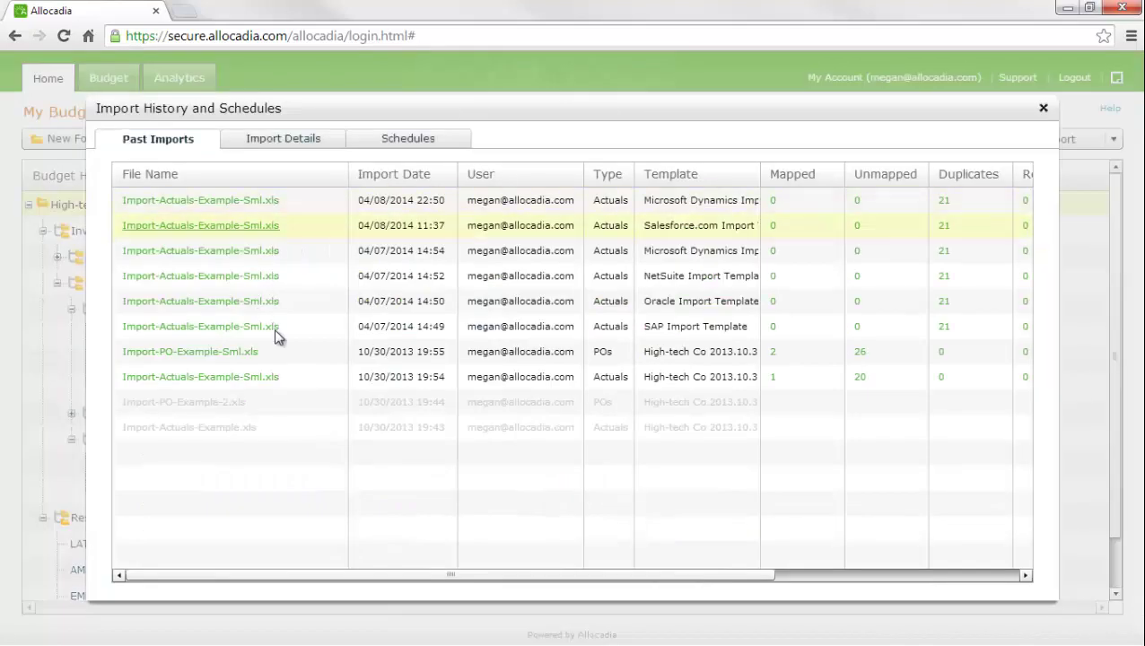
# - Review the duplicates of the 04/08/2014 22:50 actuals import and view the scheduled import options without saving a schedule
pyautogui.click(942, 199)
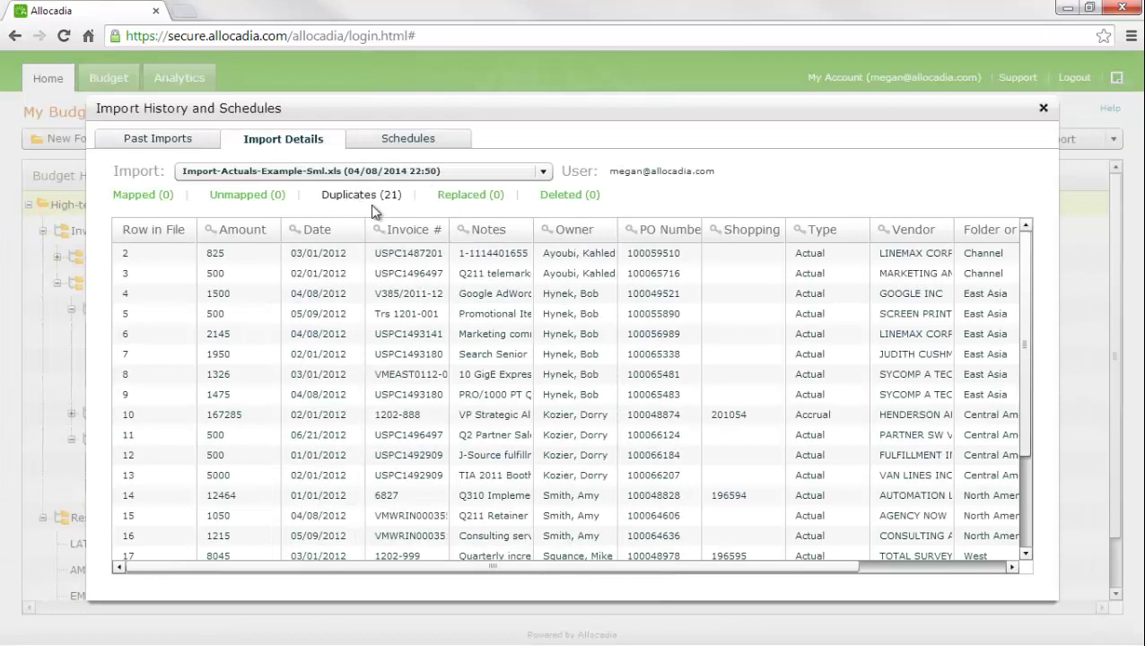
pyautogui.click(397, 139)
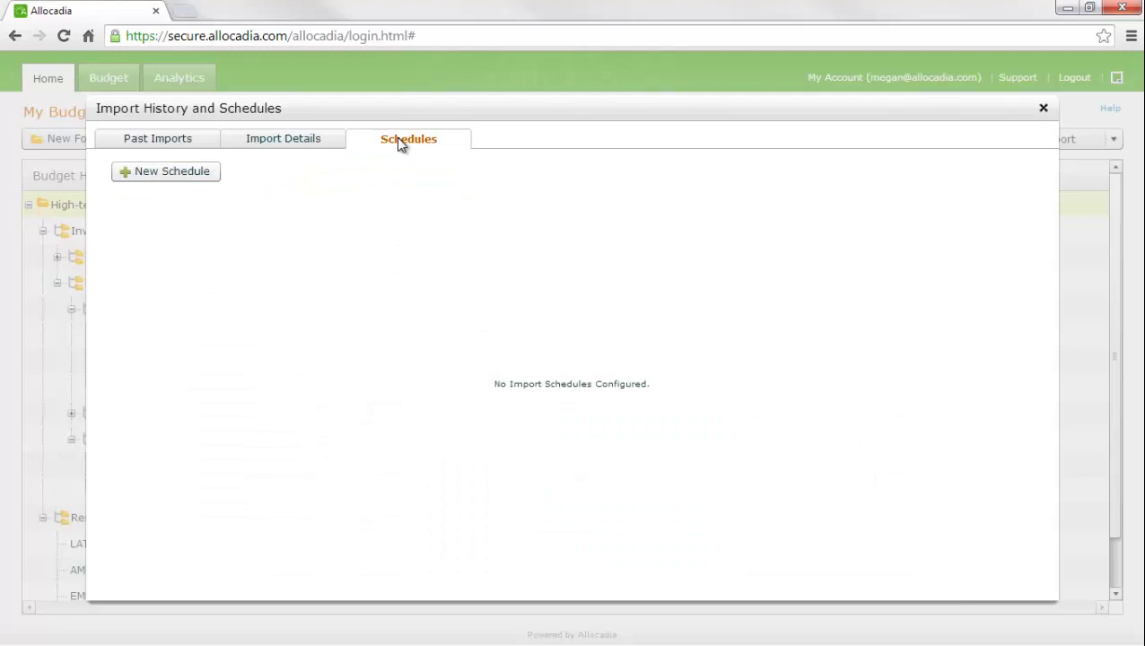
pyautogui.click(155, 178)
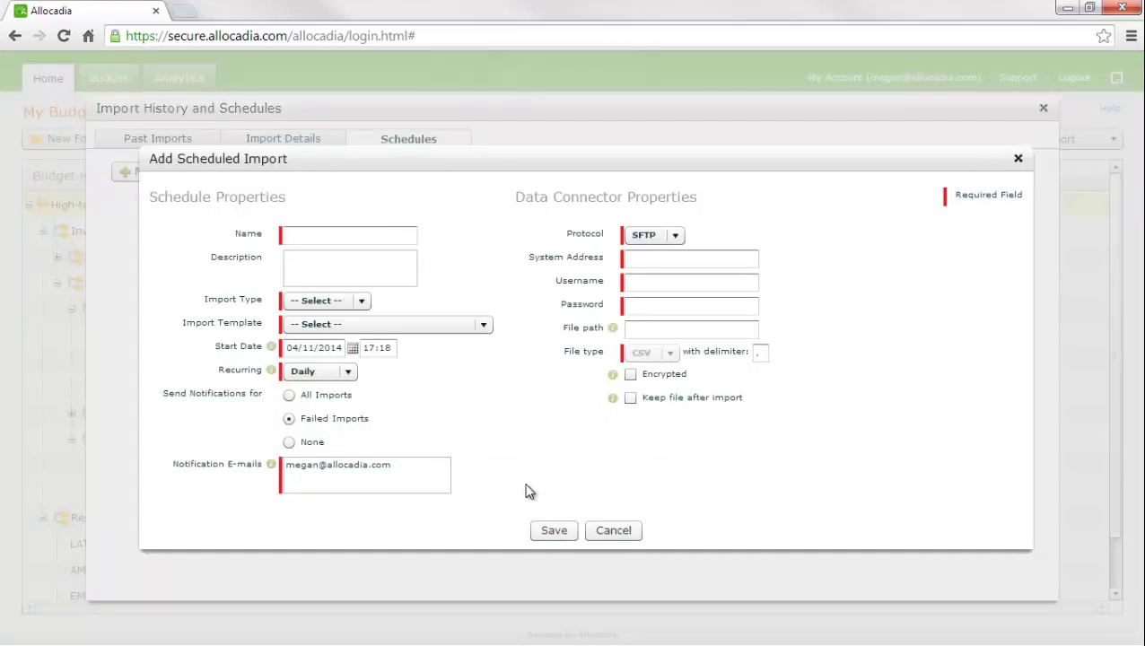
pyautogui.click(612, 531)
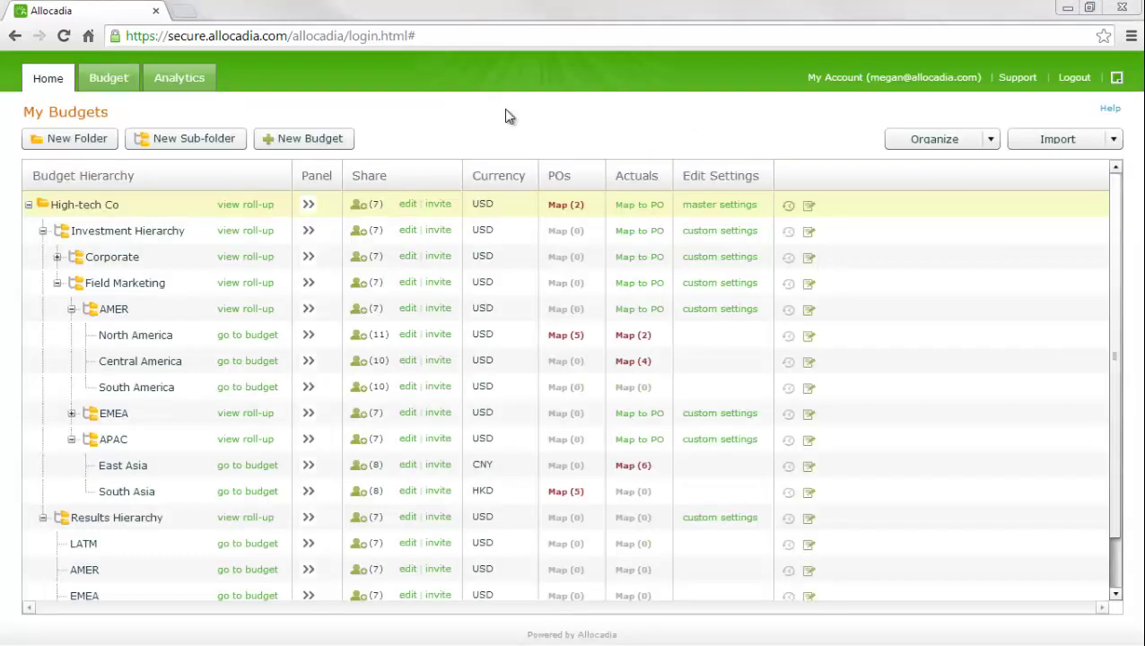
# - Map North America's imported 1050 actual from AGENCY NOW to the Sponsorship line item under Marketing World, and close the mapping
pyautogui.click(626, 336)
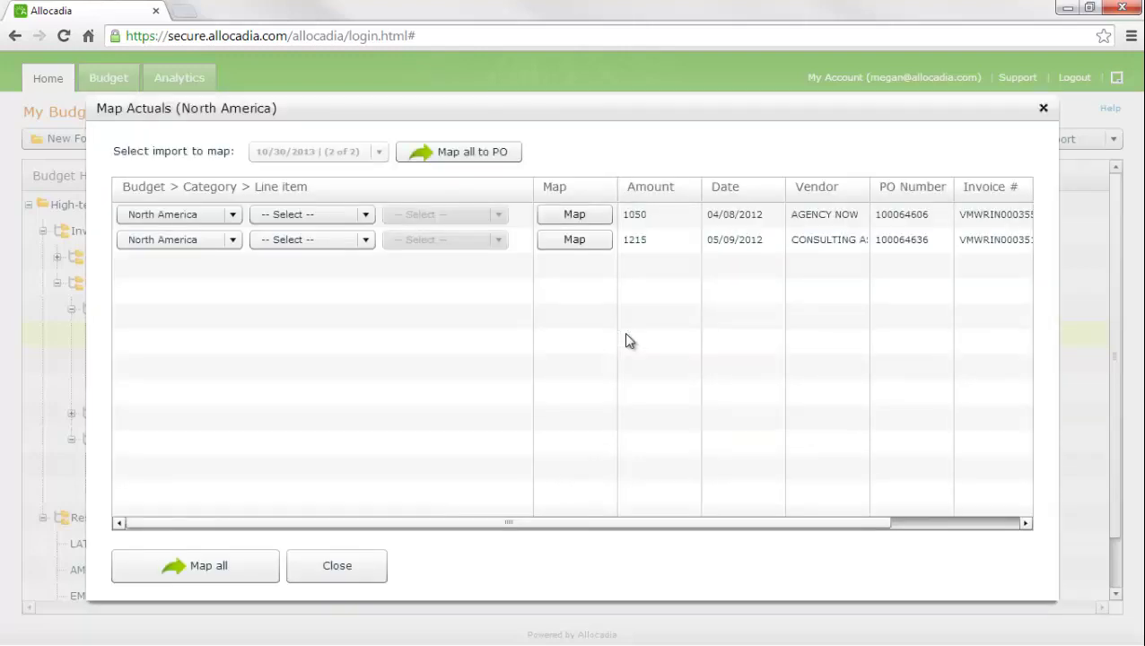
pyautogui.click(339, 215)
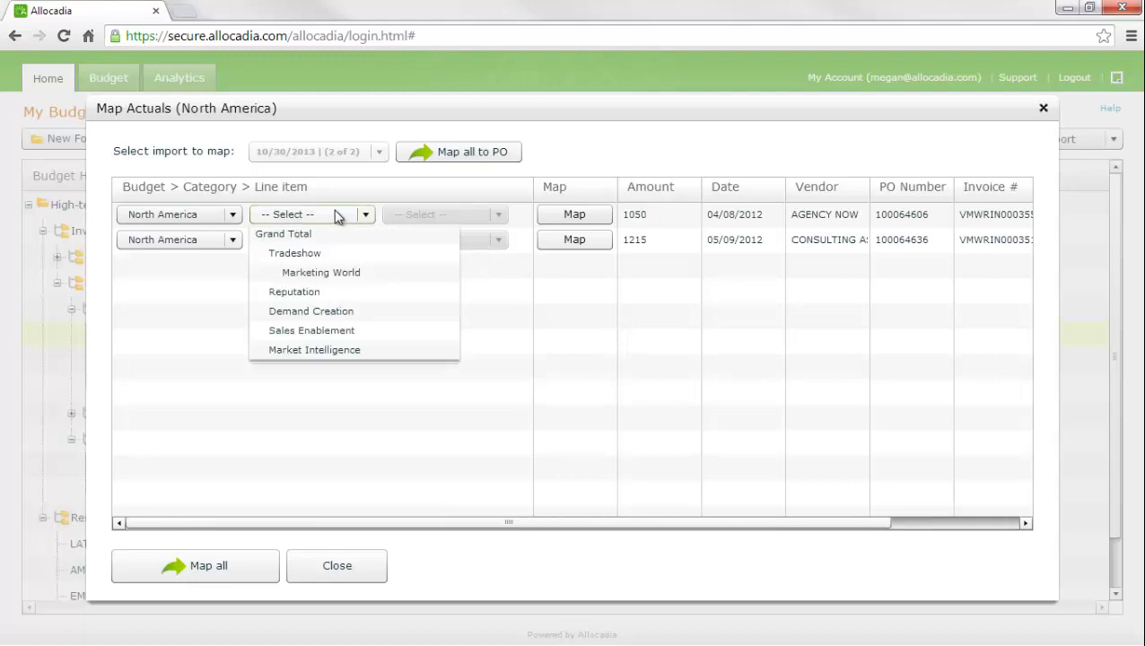
pyautogui.click(319, 272)
pyautogui.click(427, 218)
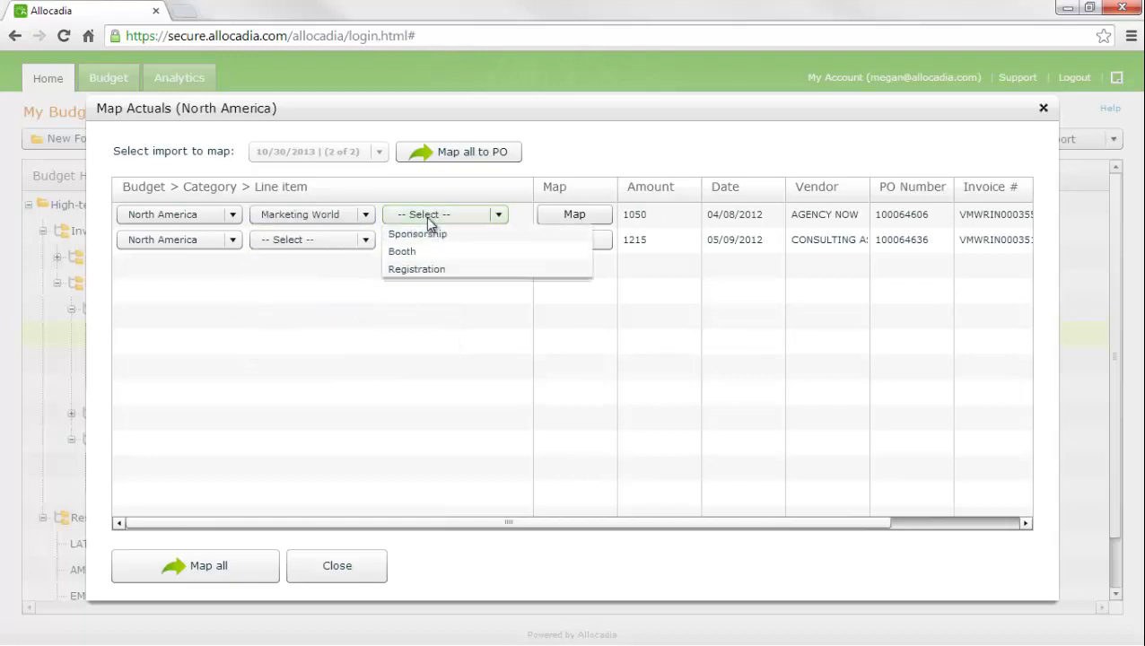
pyautogui.click(429, 235)
pyautogui.click(574, 214)
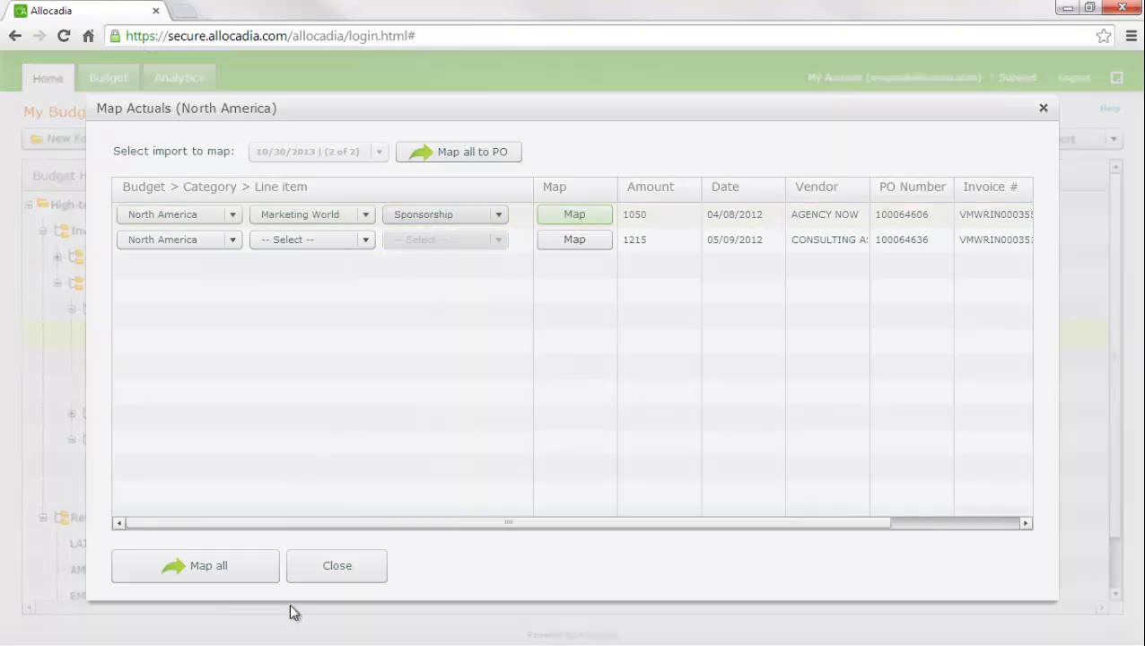
pyautogui.click(325, 567)
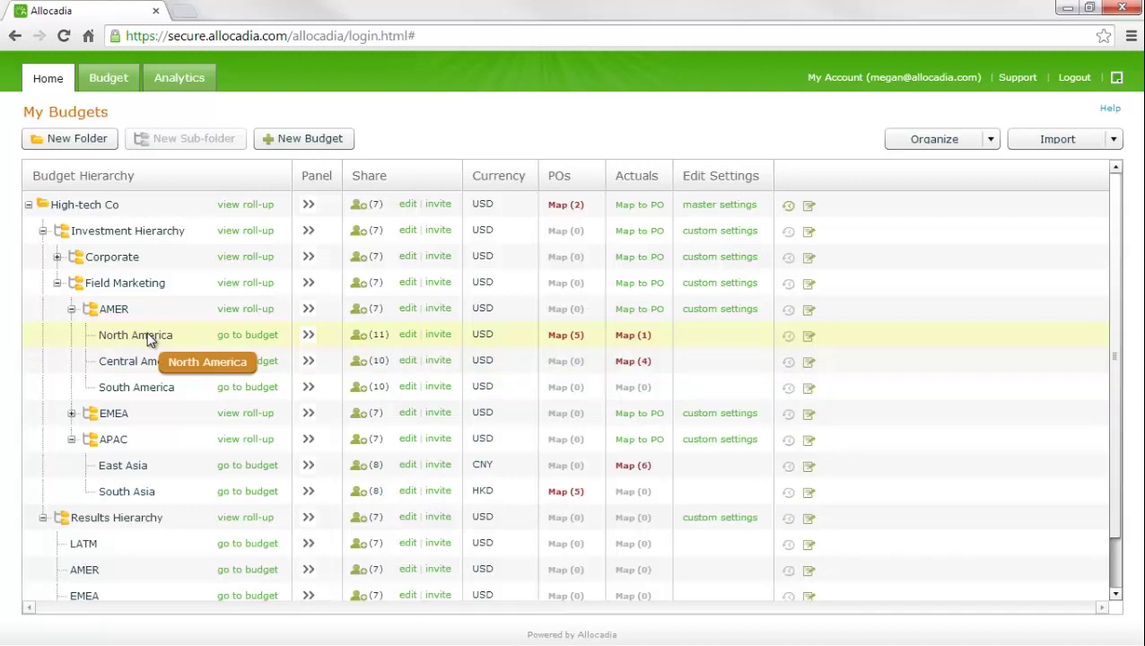
# - Open the marketing analytics dashboards
pyautogui.click(175, 76)
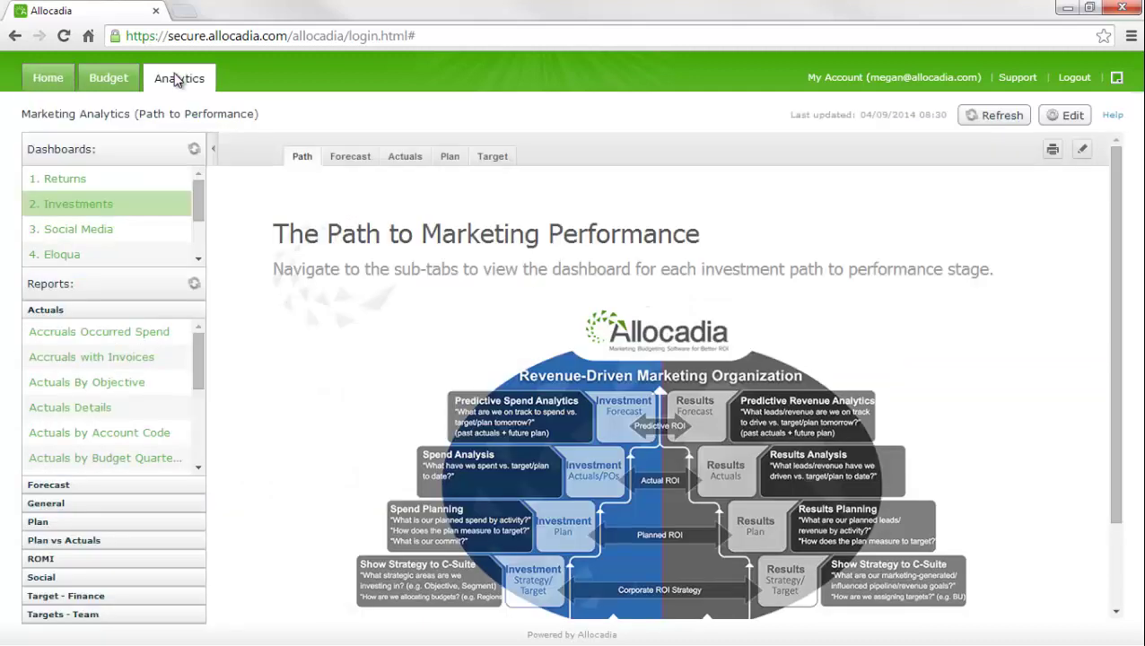